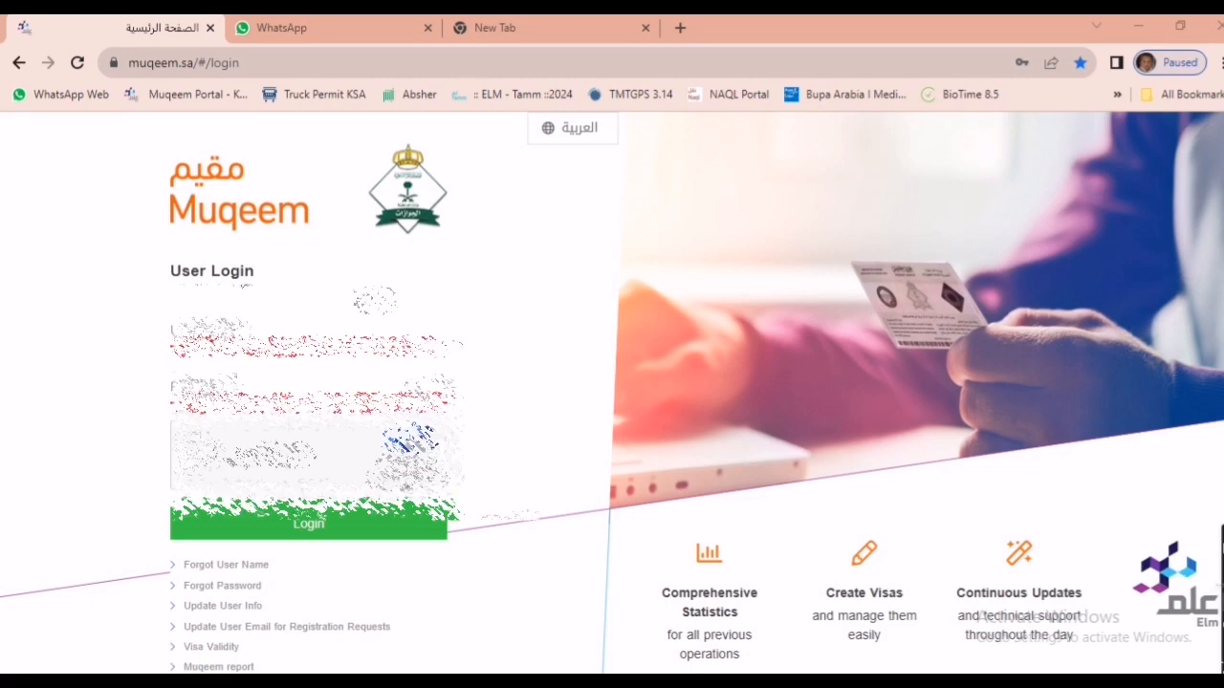
Log in to Muqeem with the saved account's user name and password.
{"action": "left_click", "coordinate": [368, 328]}
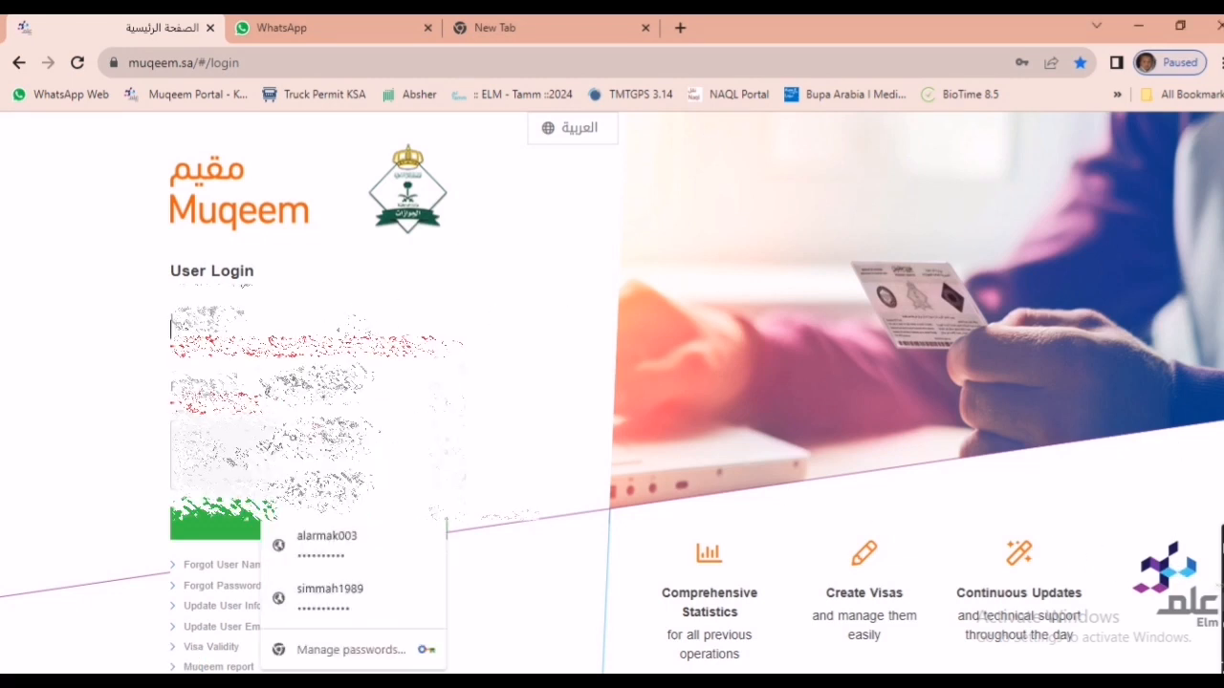
{"action": "left_click", "coordinate": [363, 388]}
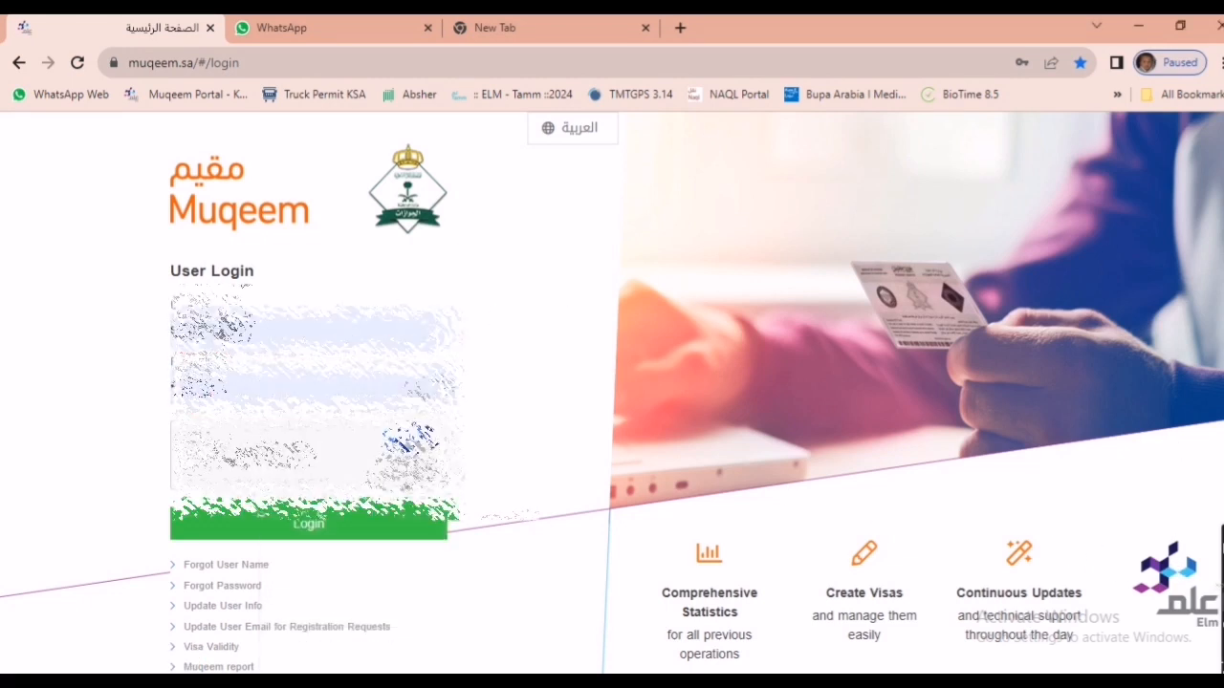
{"action": "left_click", "coordinate": [348, 534]}
{"action": "left_click", "coordinate": [349, 542]}
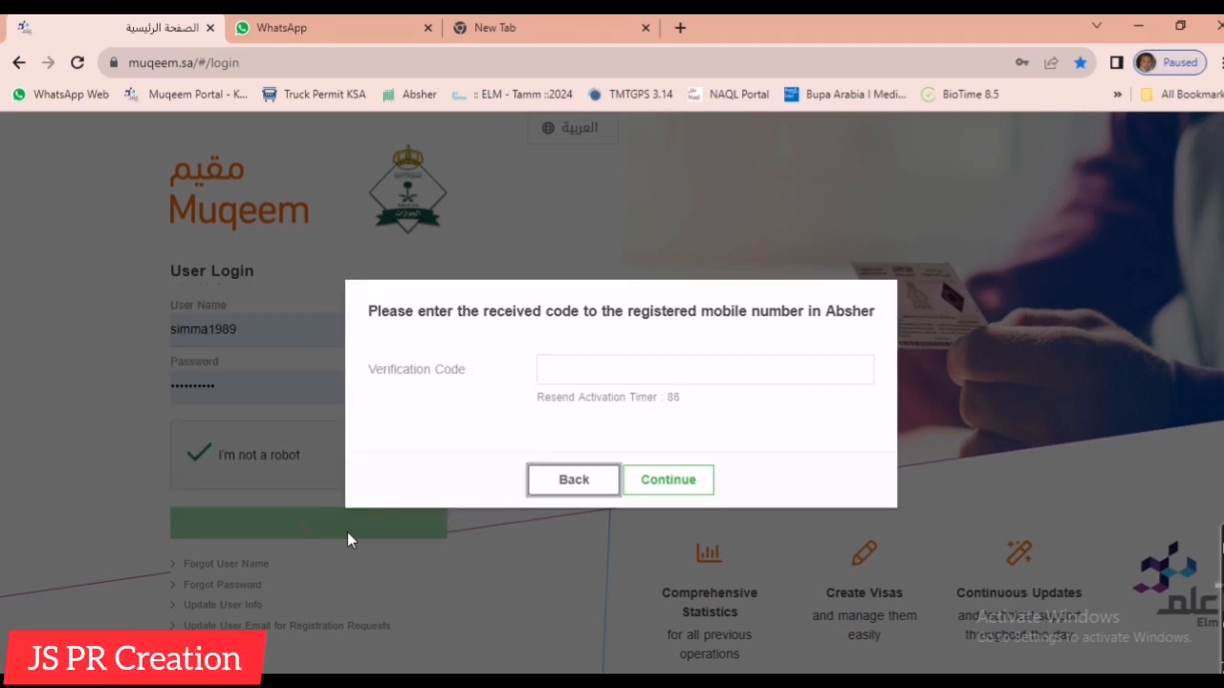
Enter the Absher SMS verification code and submit it to finish signing in.
{"action": "left_click", "coordinate": [607, 371]}
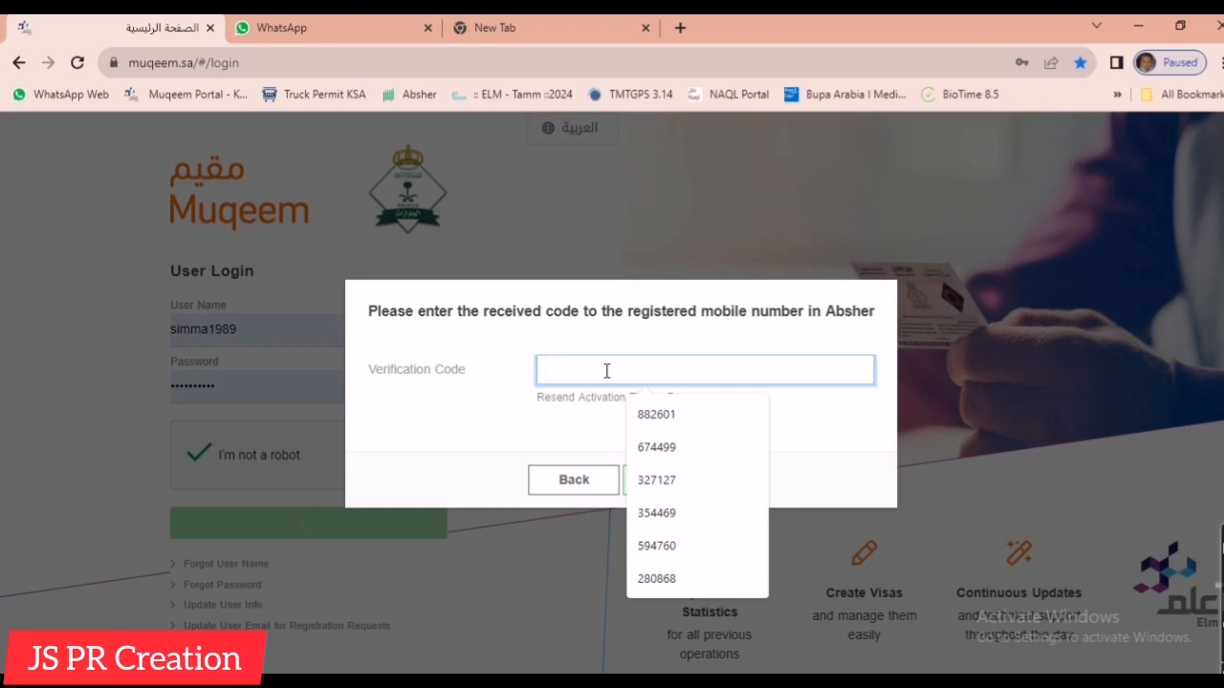
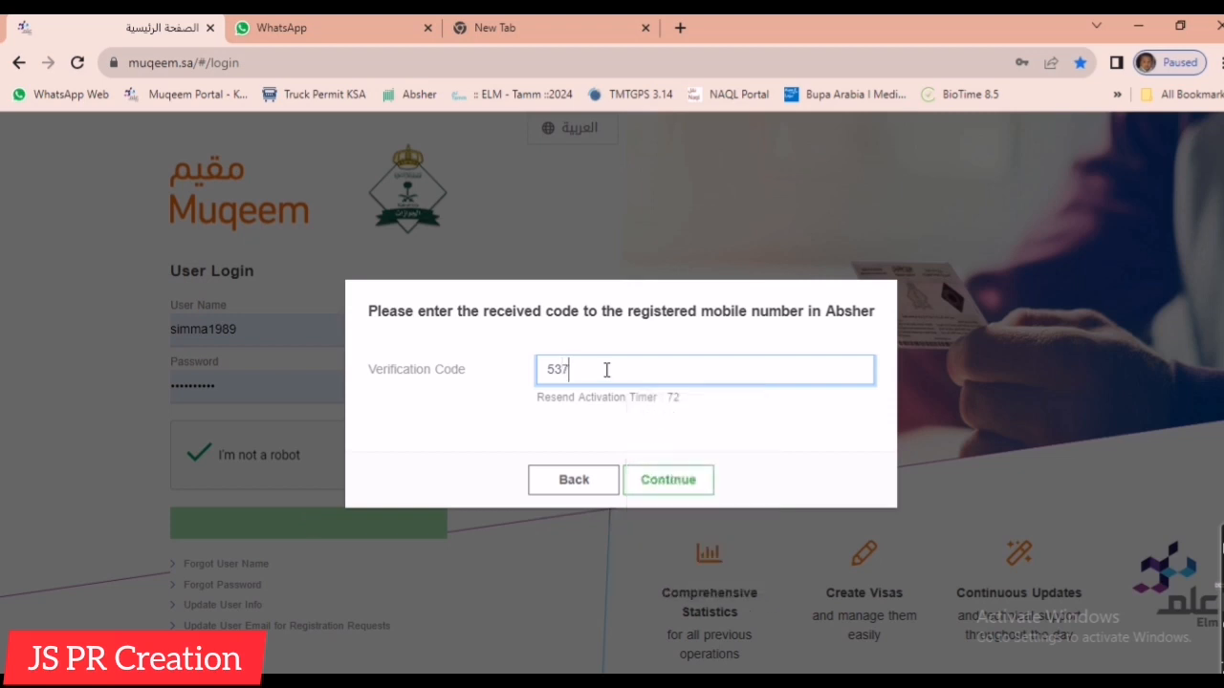
{"action": "left_click", "coordinate": [674, 482]}
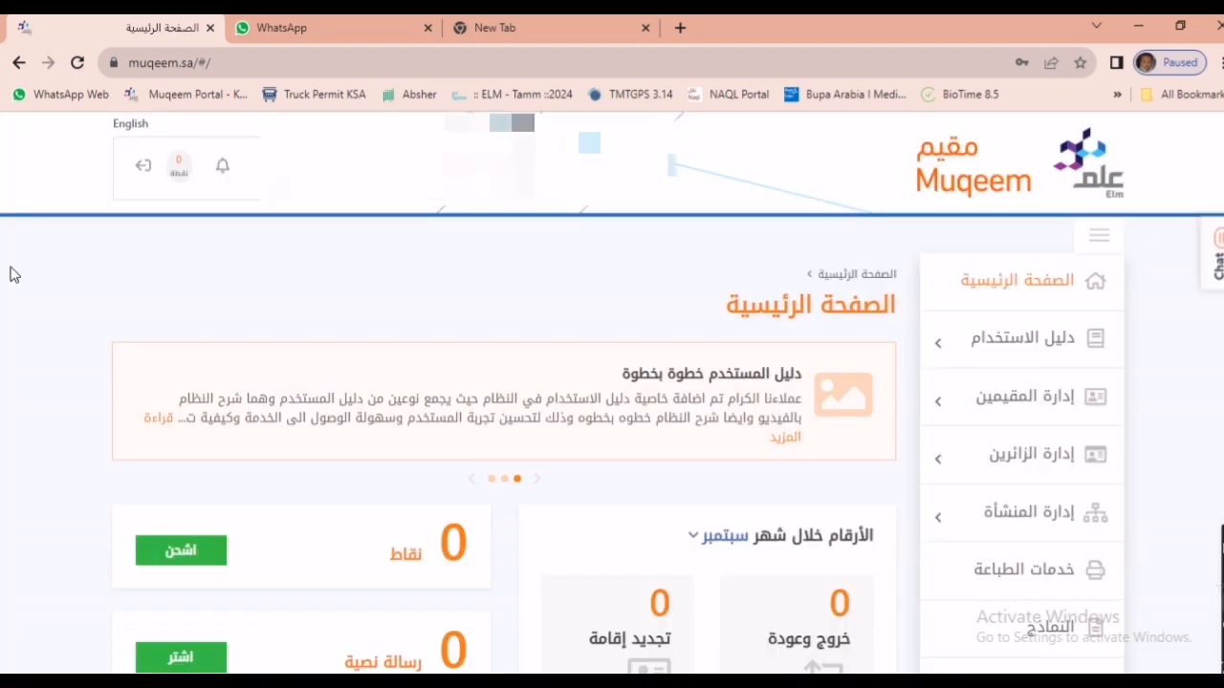
Switch the portal to English and go to Residents Management > Search for resident.
{"action": "left_click", "coordinate": [124, 126]}
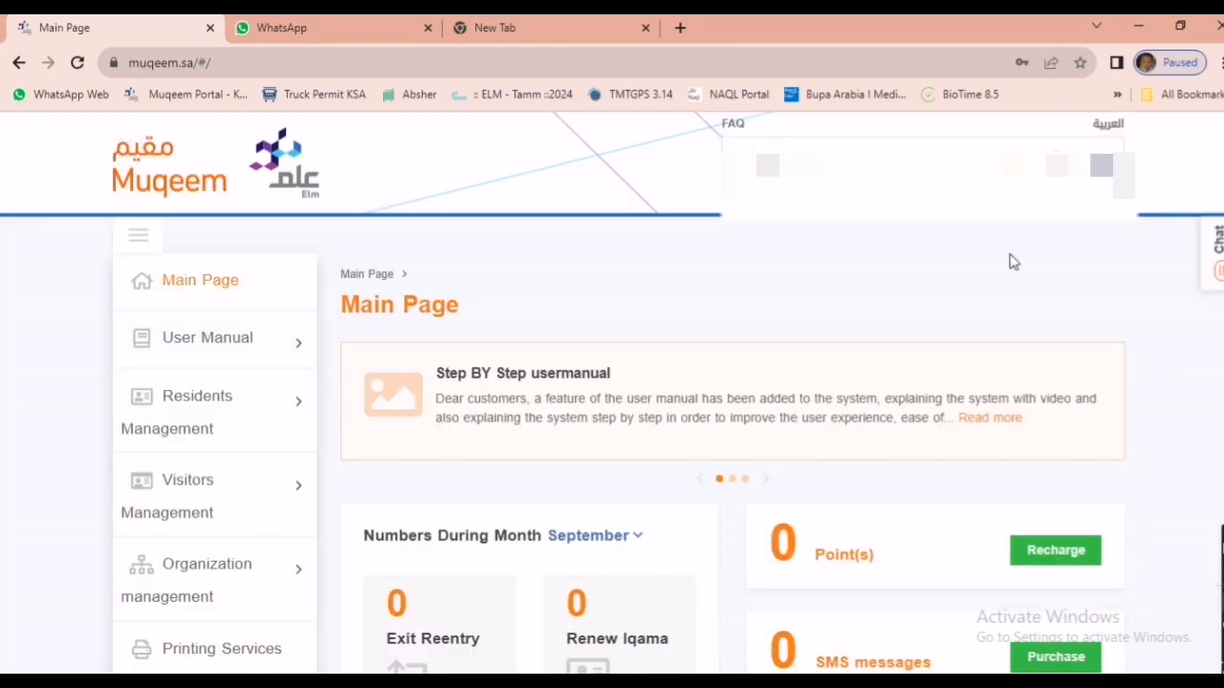
{"action": "left_click", "coordinate": [244, 442]}
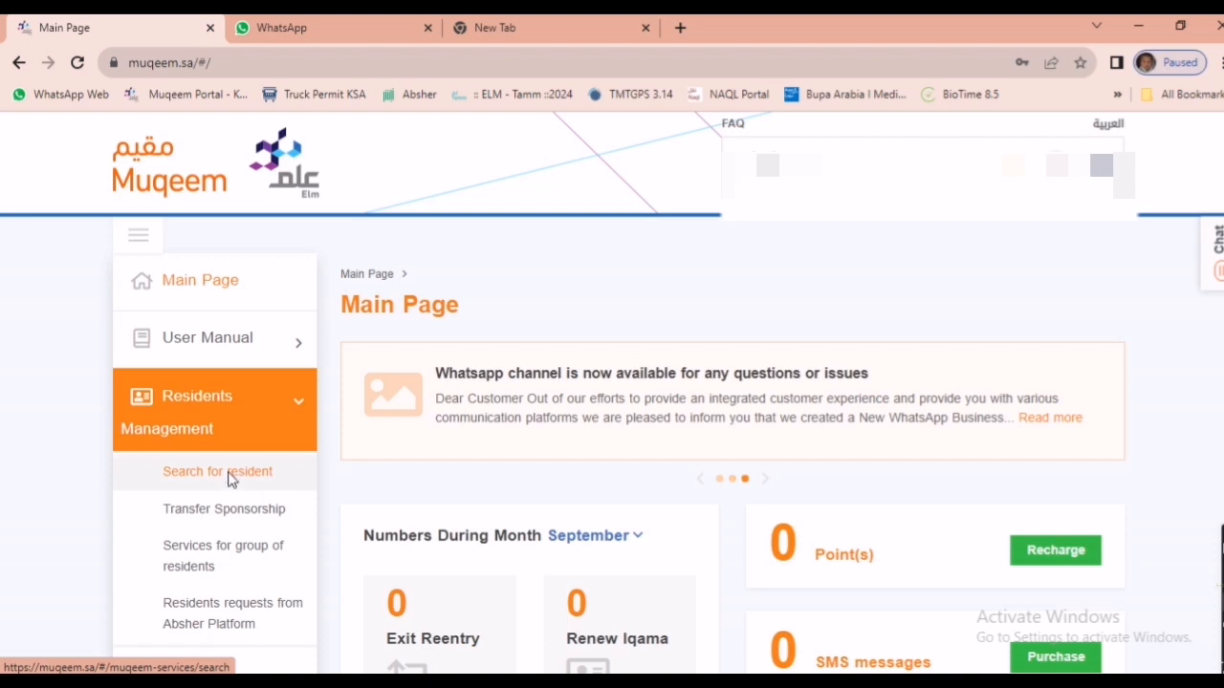
{"action": "left_click", "coordinate": [229, 476]}
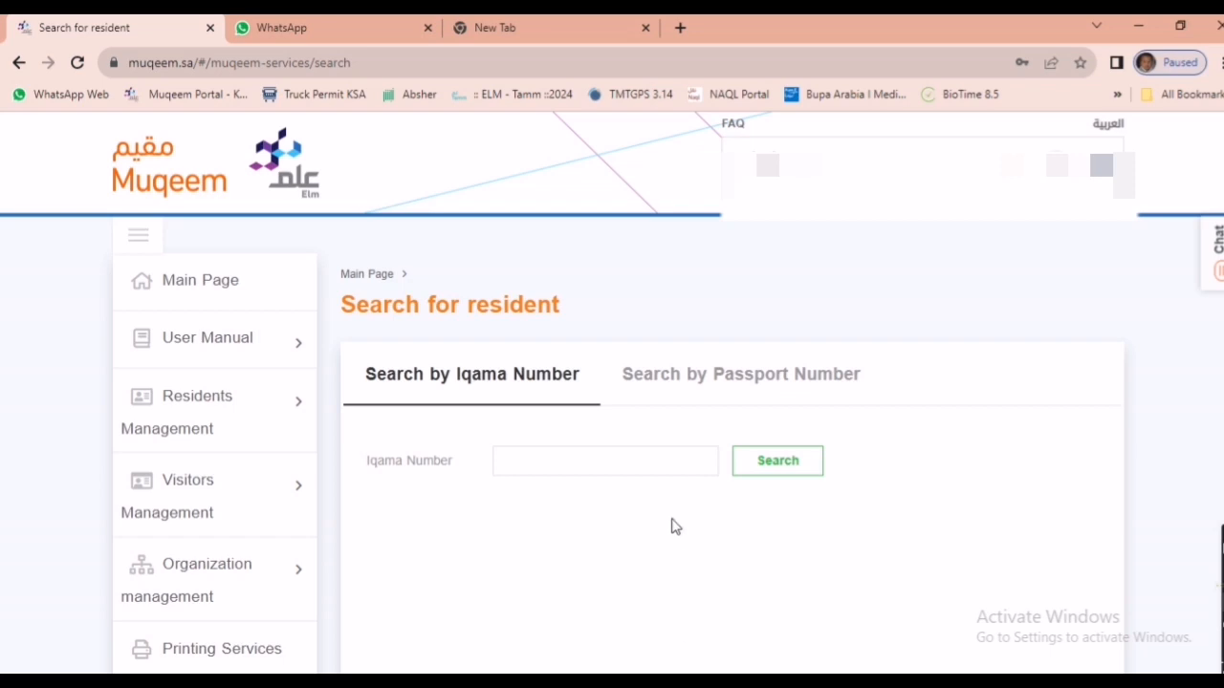
Search for the resident by pasting their Iqama number.
{"action": "left_click", "coordinate": [632, 450]}
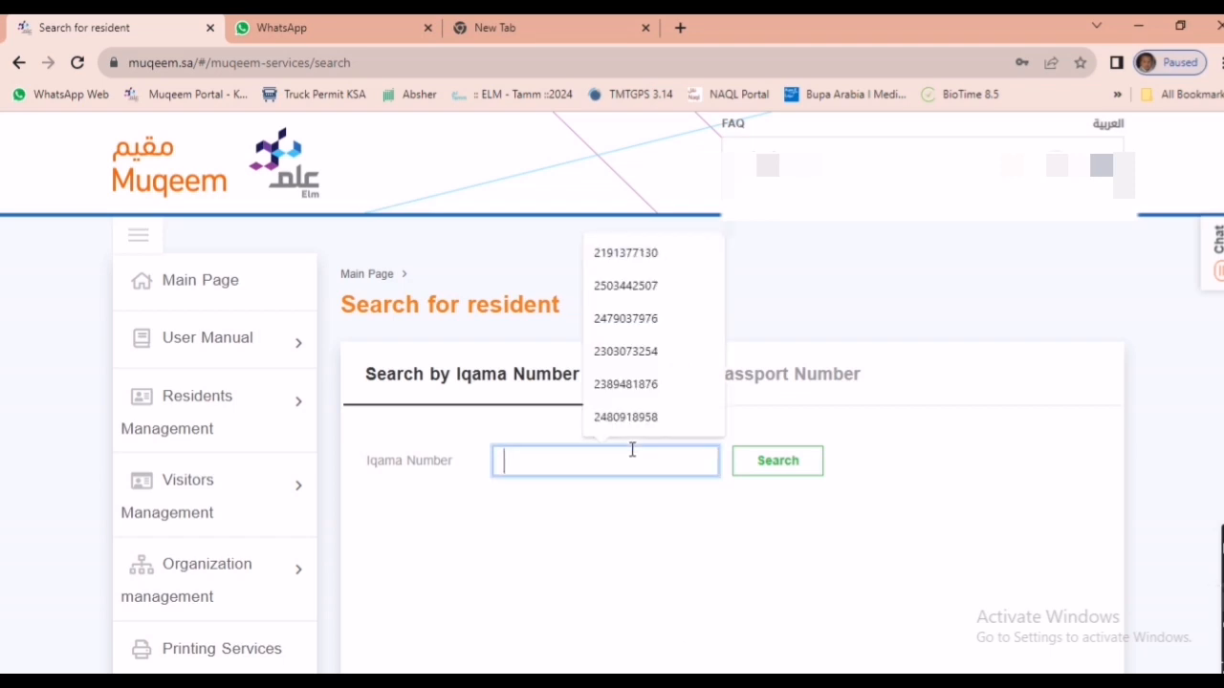
{"action": "key", "text": "ctrl+v"}
{"action": "left_click", "coordinate": [647, 550]}
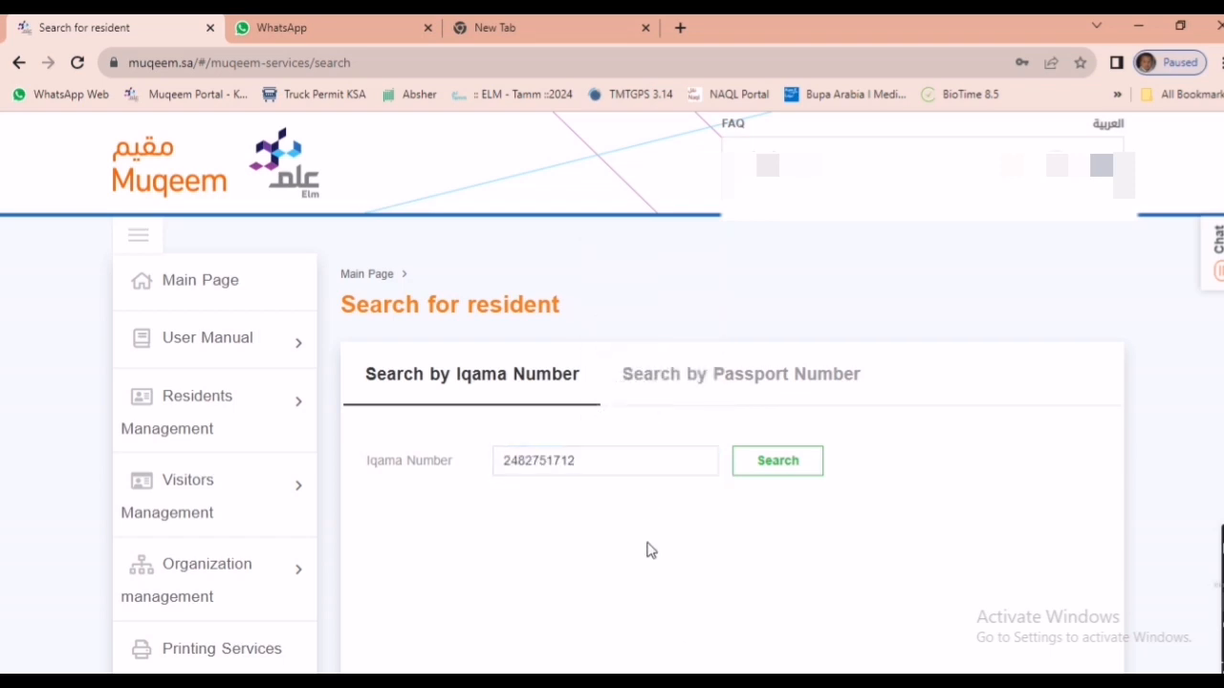
{"action": "left_click", "coordinate": [620, 471]}
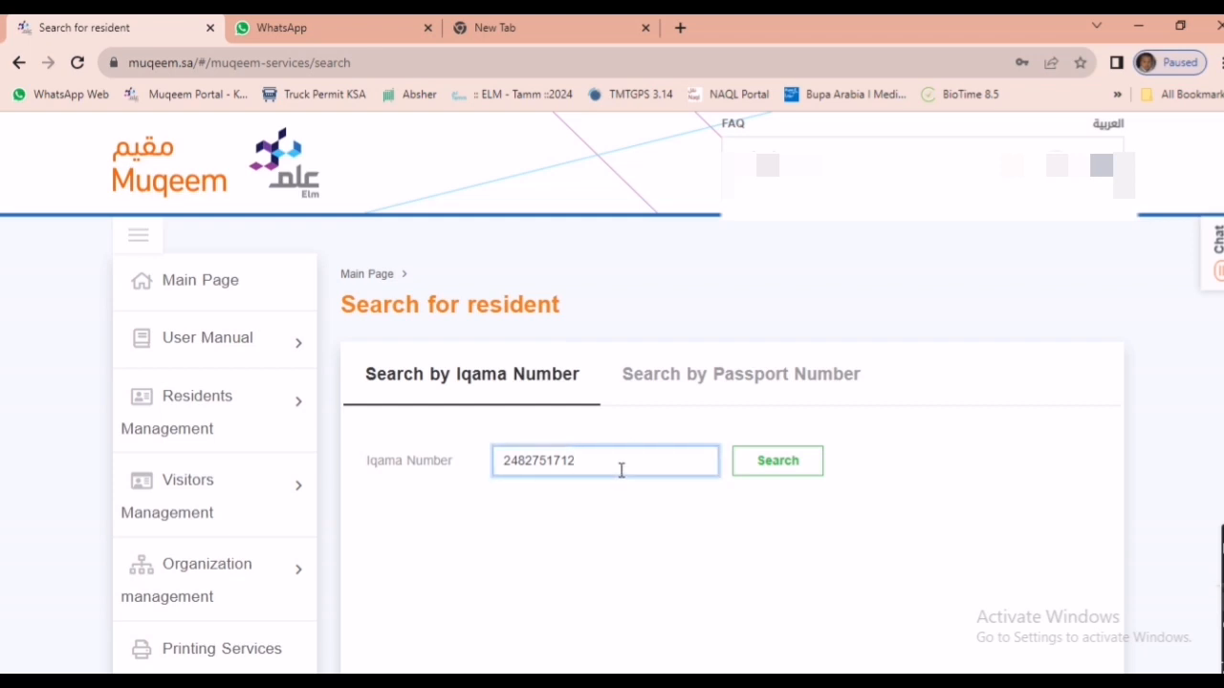
{"action": "scroll", "coordinate": [921, 530], "scroll_direction": "down", "scroll_amount": 1}
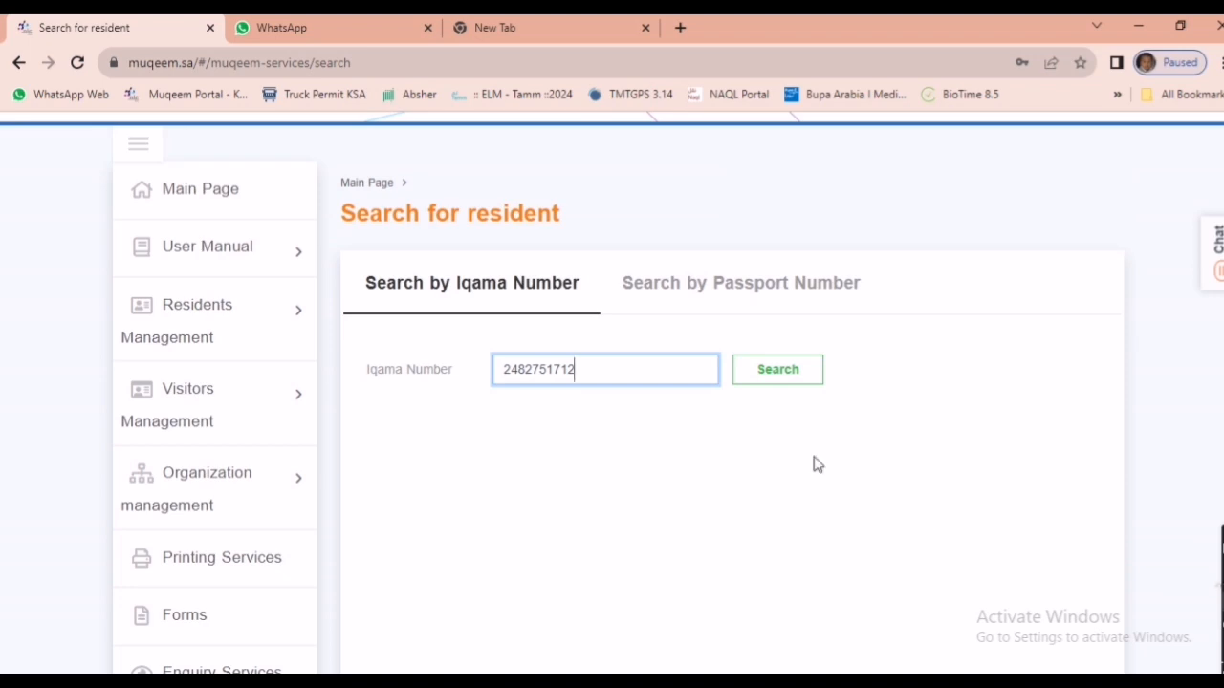
{"action": "left_click", "coordinate": [782, 379]}
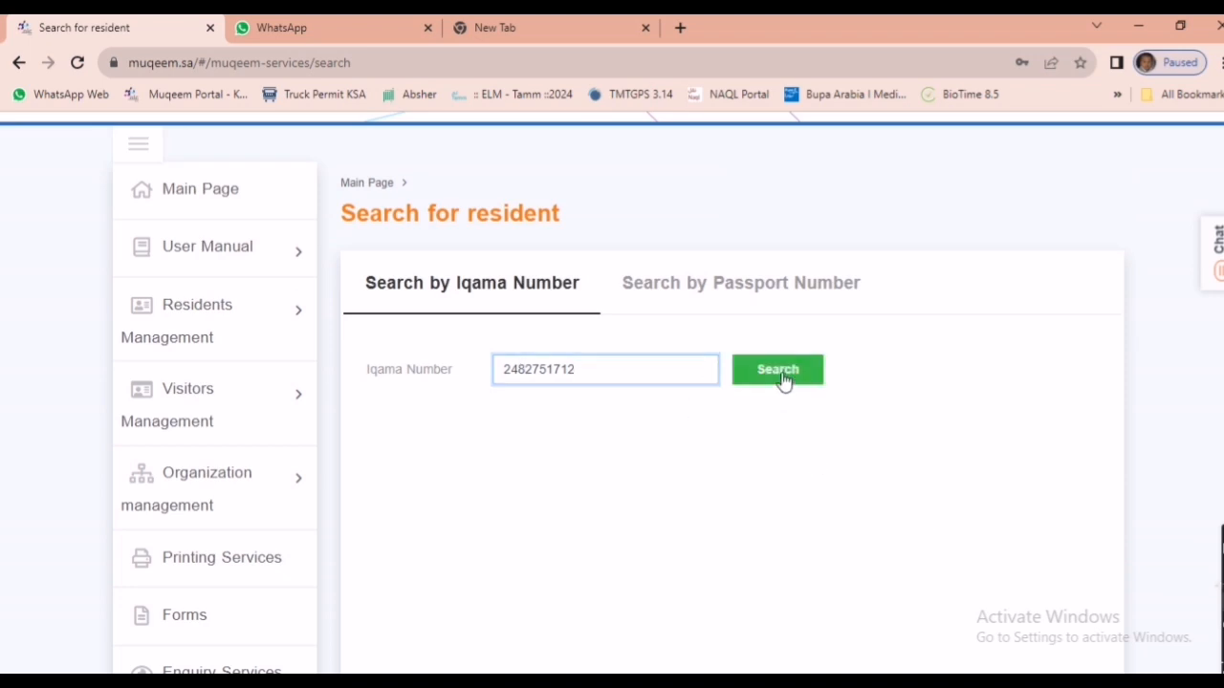
Show results in Gregorian, check the 2024-02-16 Iqama expiry, and open the resident's record.
{"action": "scroll", "coordinate": [776, 465], "scroll_direction": "down", "scroll_amount": 1}
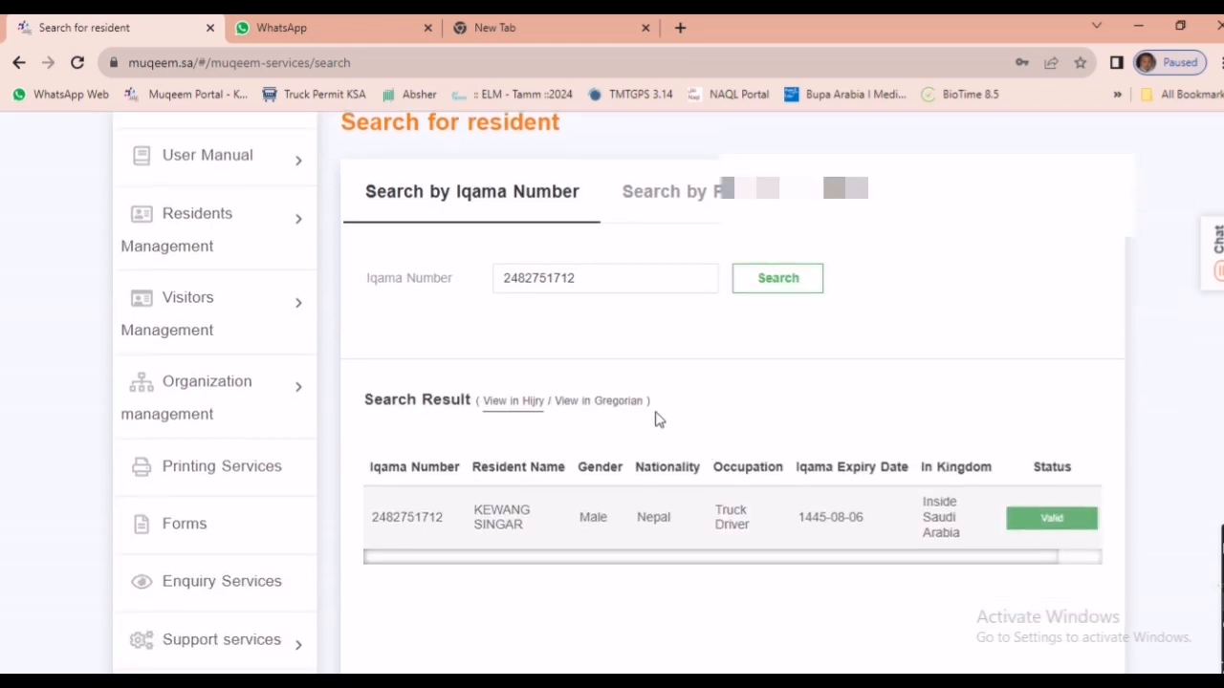
{"action": "left_click", "coordinate": [626, 404]}
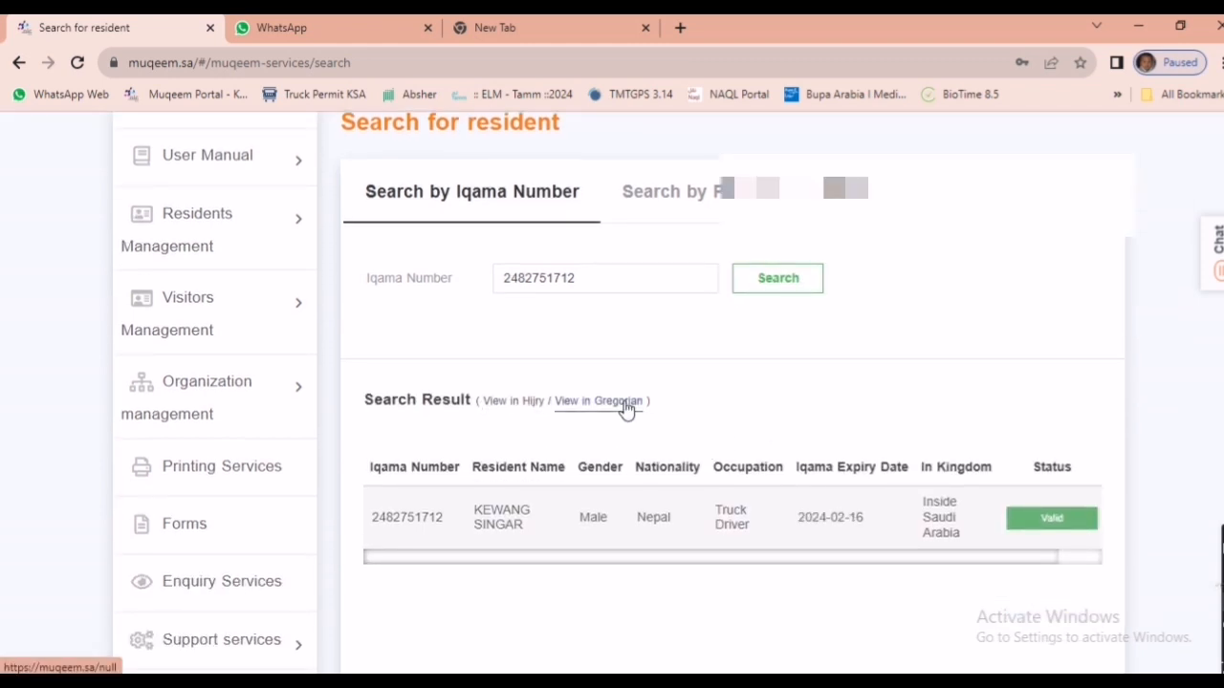
{"action": "left_click_drag", "start_coordinate": [876, 522], "coordinate": [793, 519]}
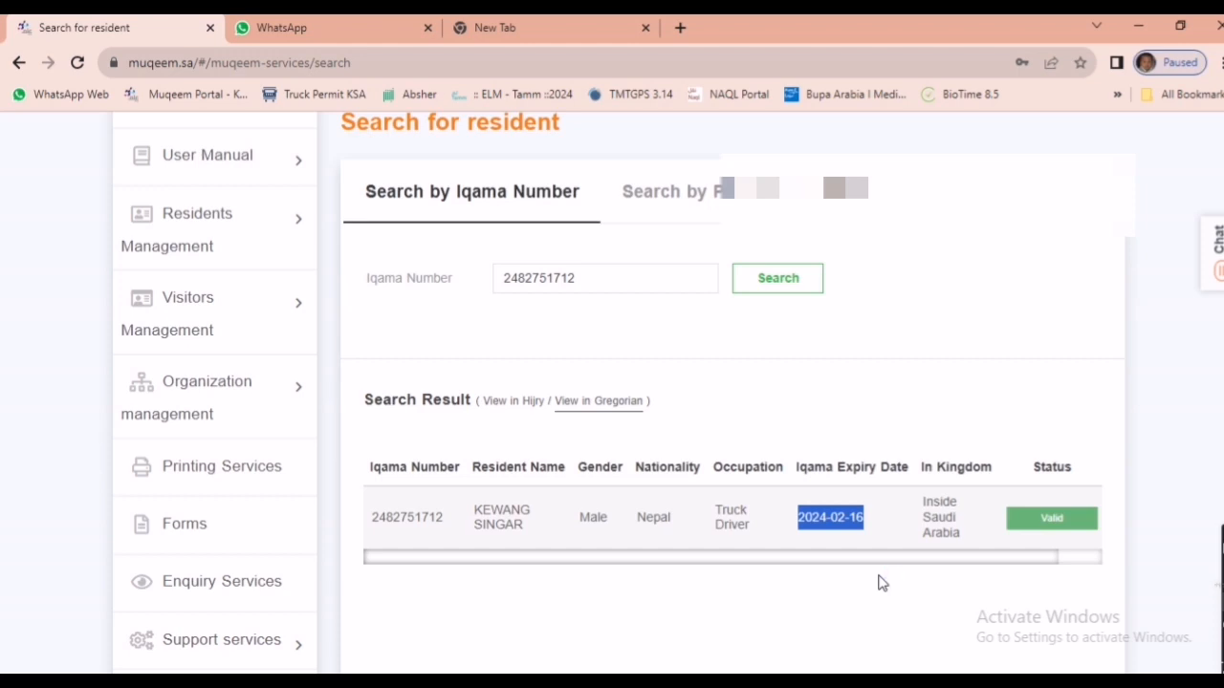
{"action": "left_click", "coordinate": [1083, 532]}
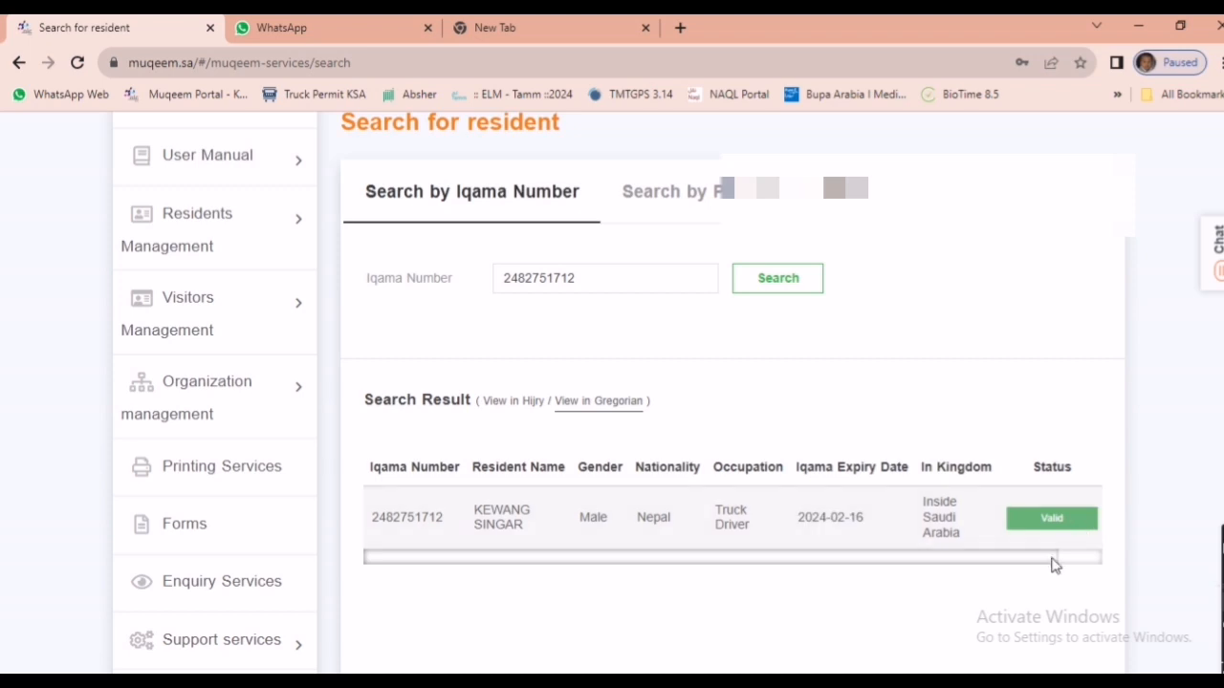
{"action": "left_click_drag", "start_coordinate": [1052, 563], "coordinate": [1105, 564]}
{"action": "left_click_drag", "start_coordinate": [1071, 467], "coordinate": [1147, 472]}
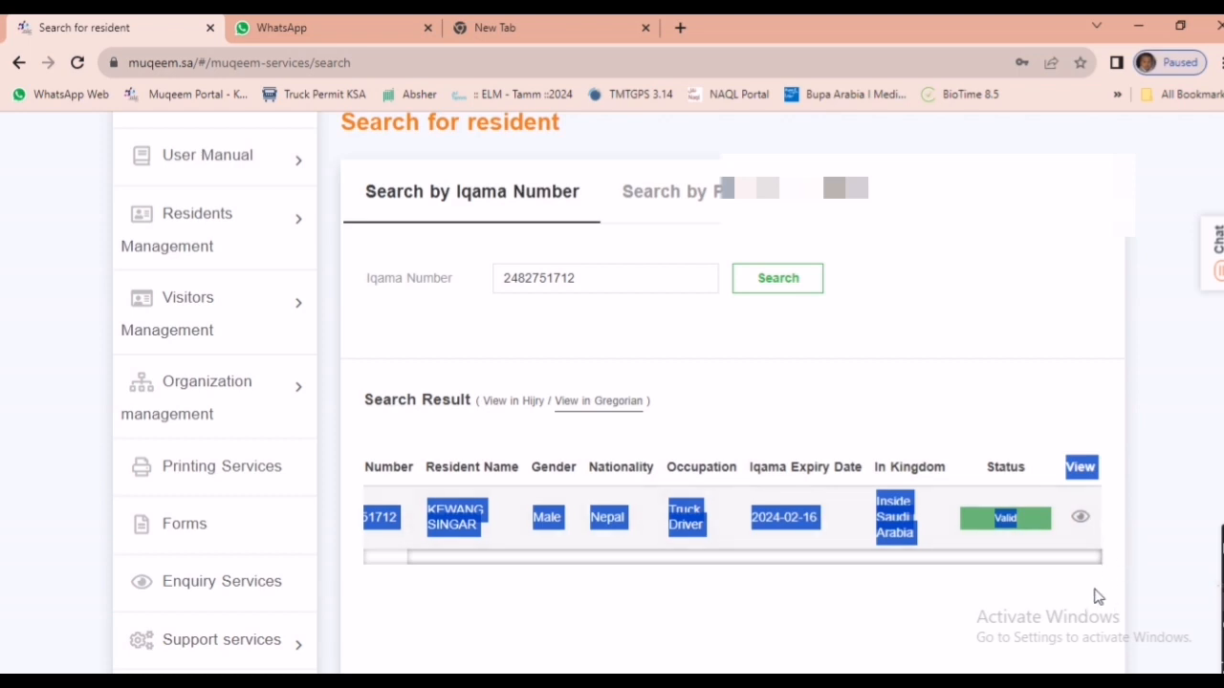
{"action": "left_click", "coordinate": [1081, 527]}
{"action": "left_click", "coordinate": [1079, 517]}
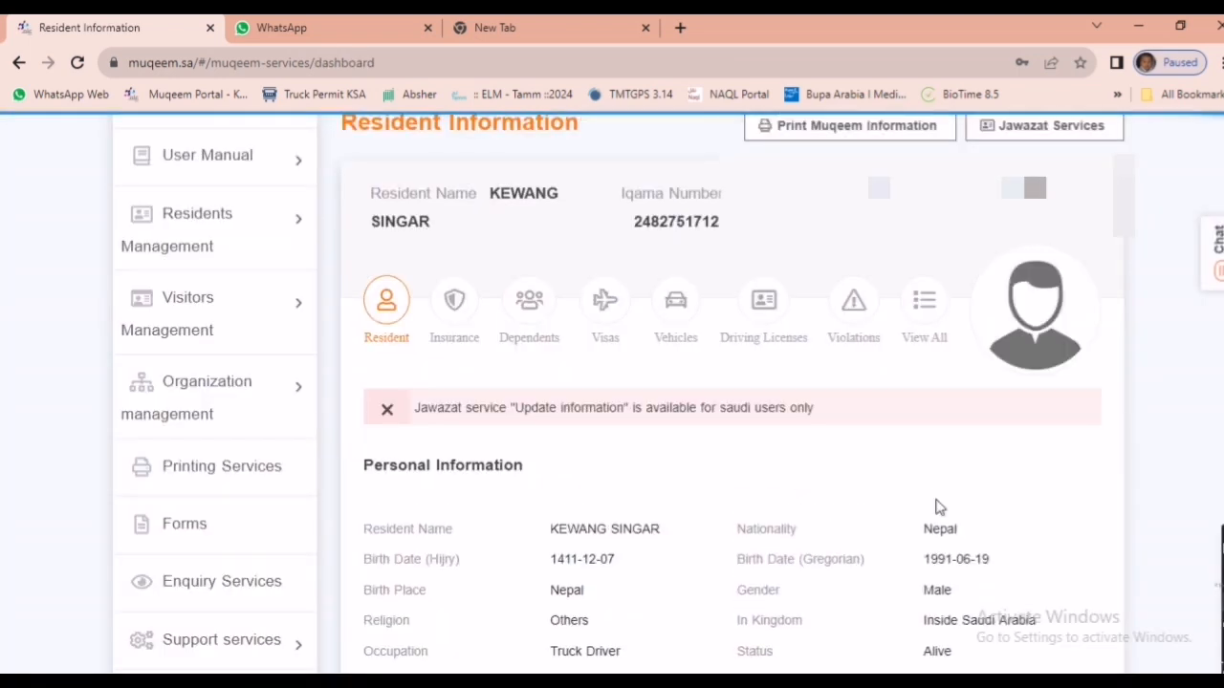
Review the resident's photo and personal details on the Resident Information page, then return to the top.
{"action": "scroll", "coordinate": [935, 501], "scroll_direction": "up", "scroll_amount": 1}
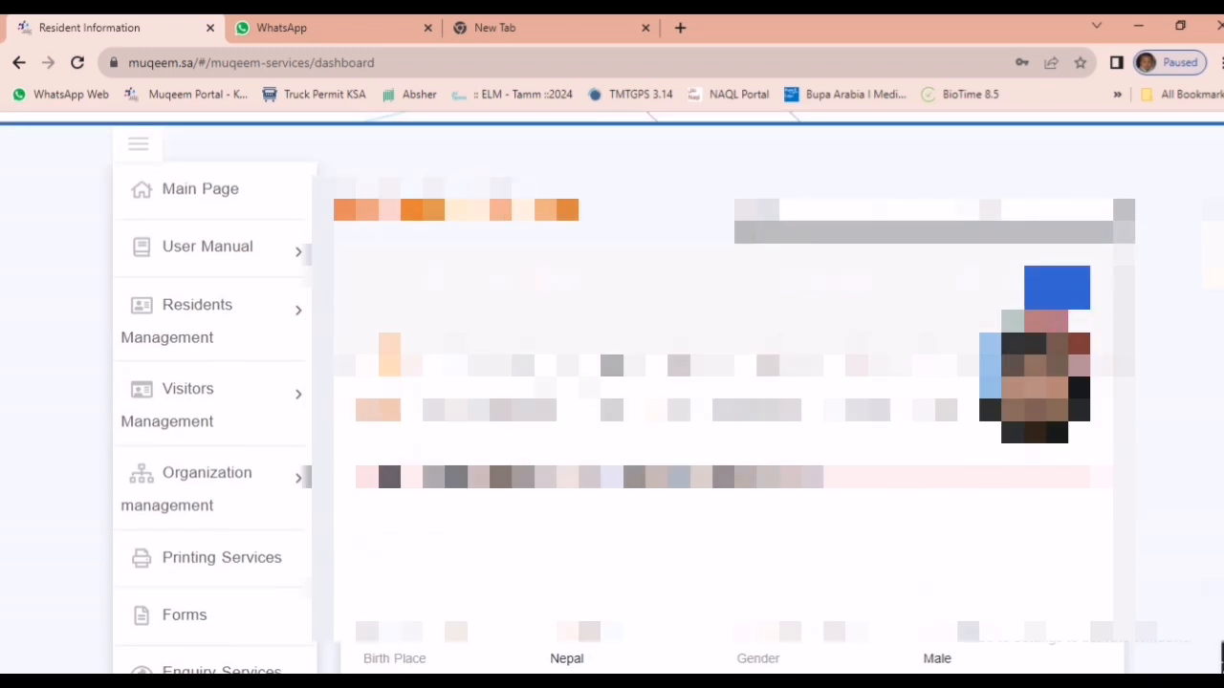
{"action": "scroll", "coordinate": [611, 392], "scroll_direction": "down", "scroll_amount": 5}
{"action": "scroll", "coordinate": [612, 392], "scroll_direction": "up", "scroll_amount": 6}
{"action": "scroll", "coordinate": [612, 392], "scroll_direction": "down", "scroll_amount": 1}
{"action": "scroll", "coordinate": [612, 392], "scroll_direction": "down", "scroll_amount": 4}
{"action": "scroll", "coordinate": [612, 392], "scroll_direction": "down", "scroll_amount": 2}
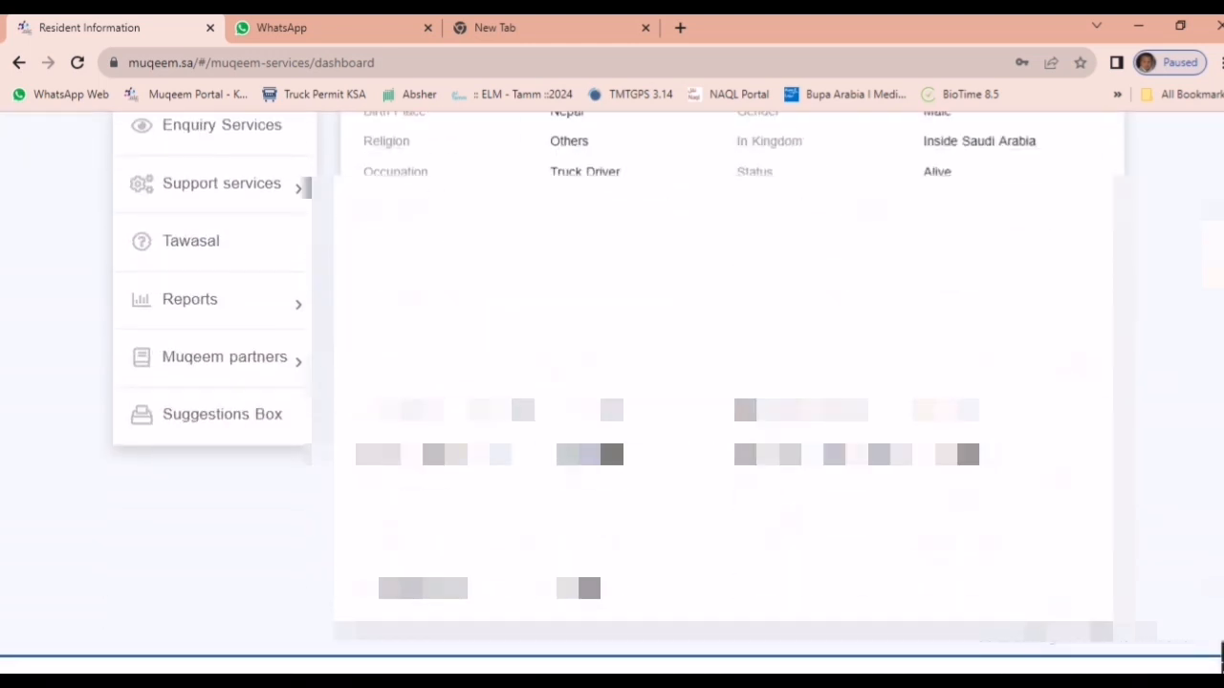
{"action": "left_click_drag", "start_coordinate": [552, 456], "coordinate": [621, 455]}
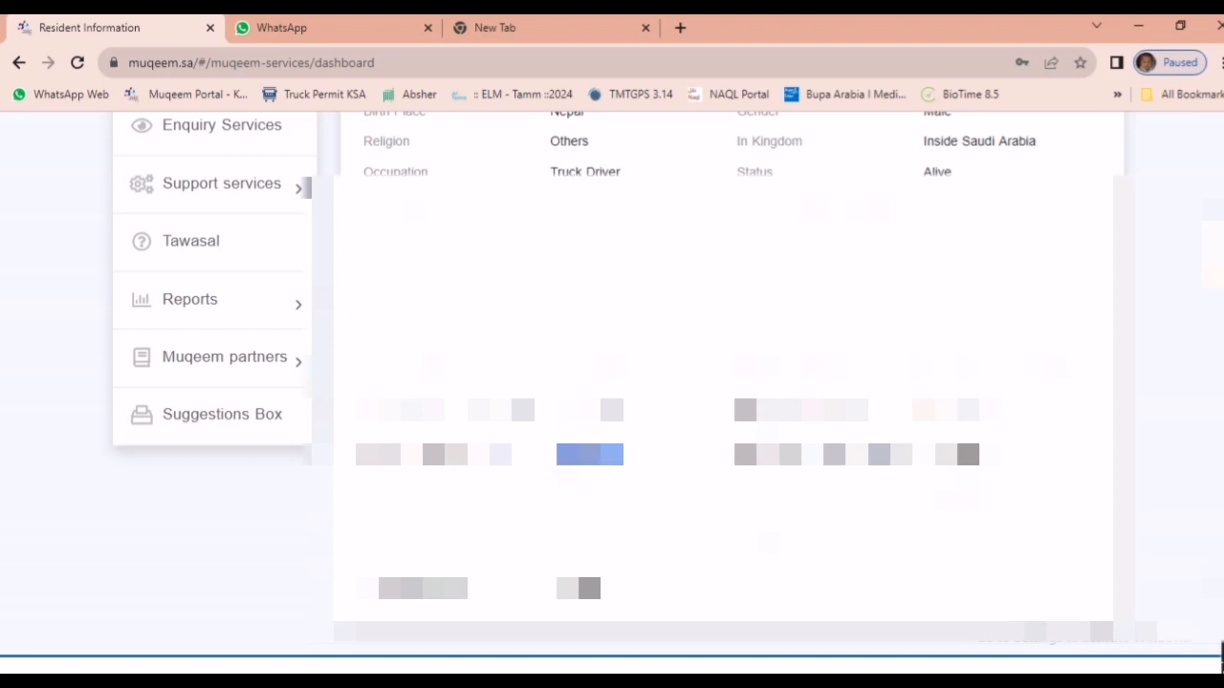
{"action": "left_click_drag", "start_coordinate": [981, 455], "coordinate": [913, 456]}
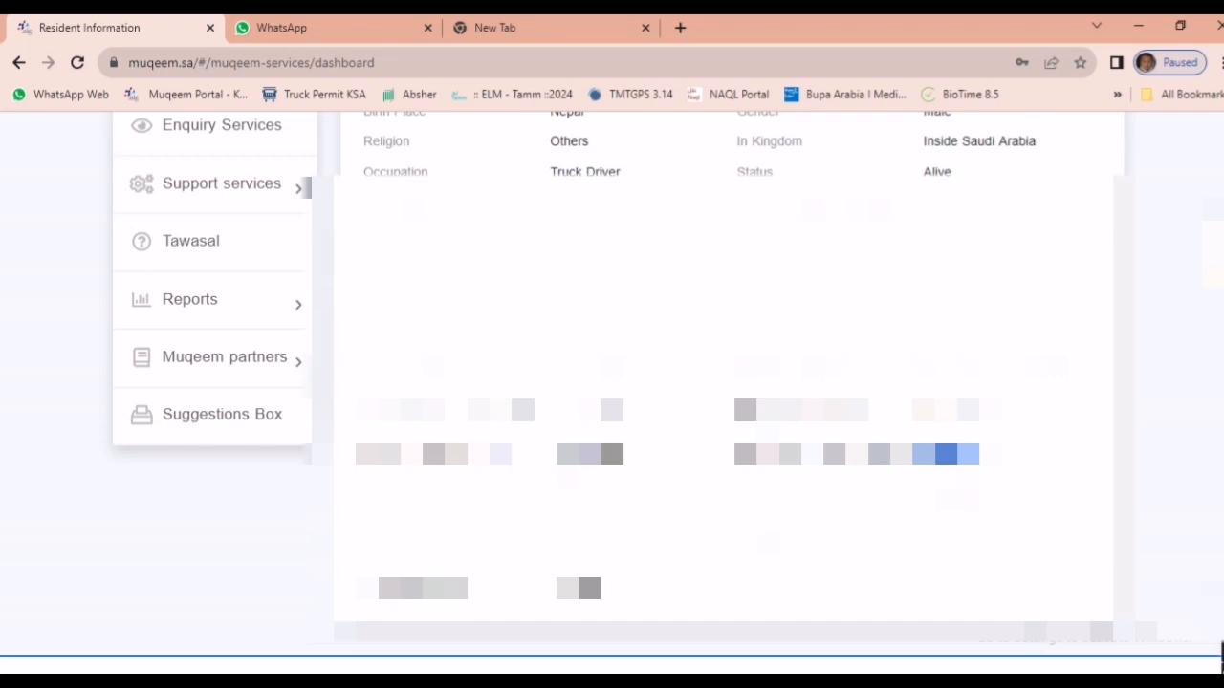
{"action": "scroll", "coordinate": [612, 392], "scroll_direction": "up", "scroll_amount": 8}
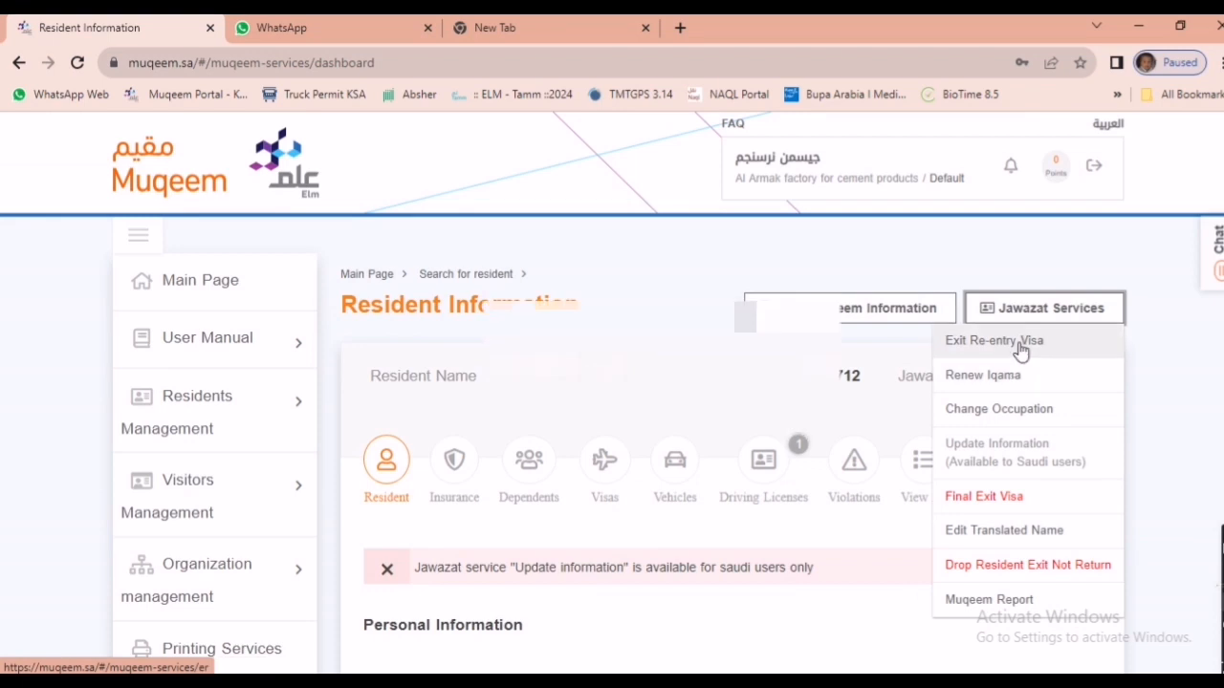
Start an exit re-entry visa and enter 120 in the Days validity field.
{"action": "left_click", "coordinate": [1017, 342]}
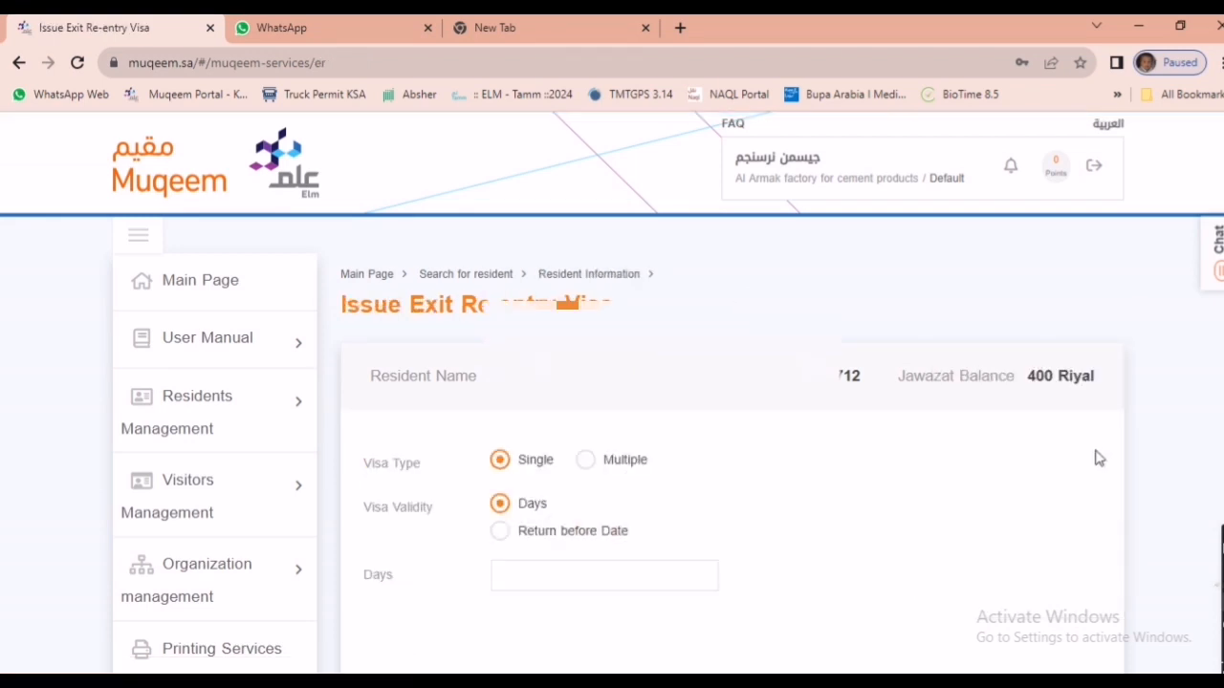
{"action": "scroll", "coordinate": [1098, 459], "scroll_direction": "down", "scroll_amount": 2}
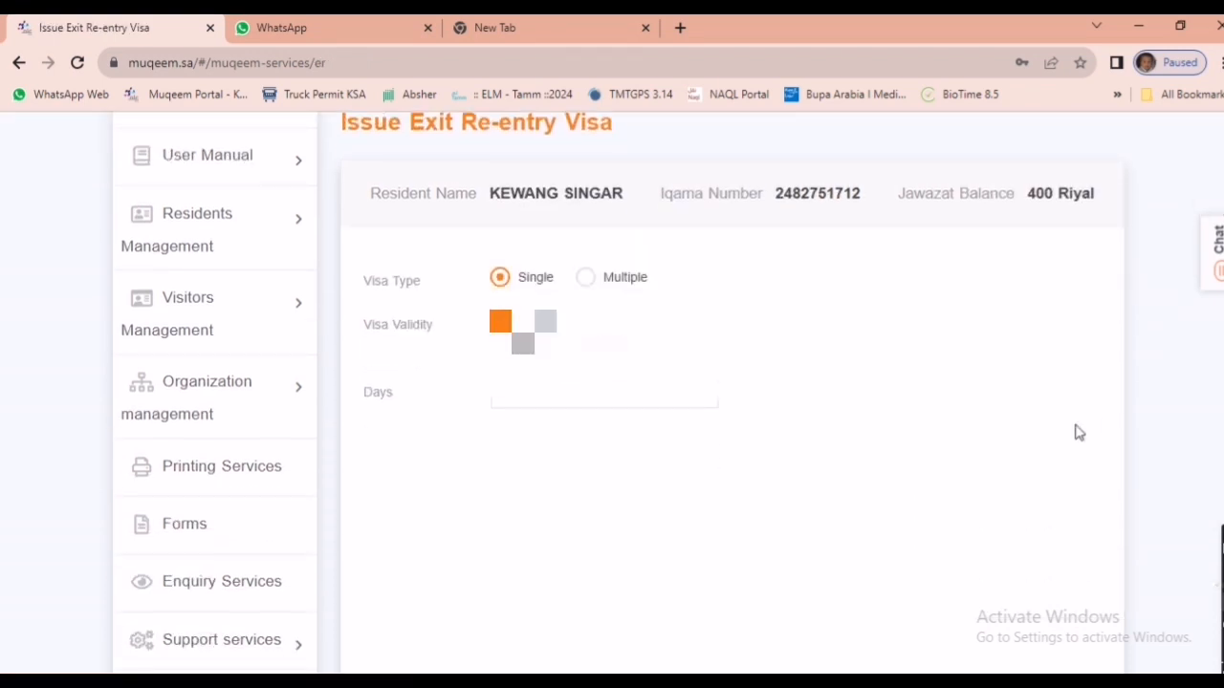
{"action": "scroll", "coordinate": [1075, 419], "scroll_direction": "up", "scroll_amount": 2}
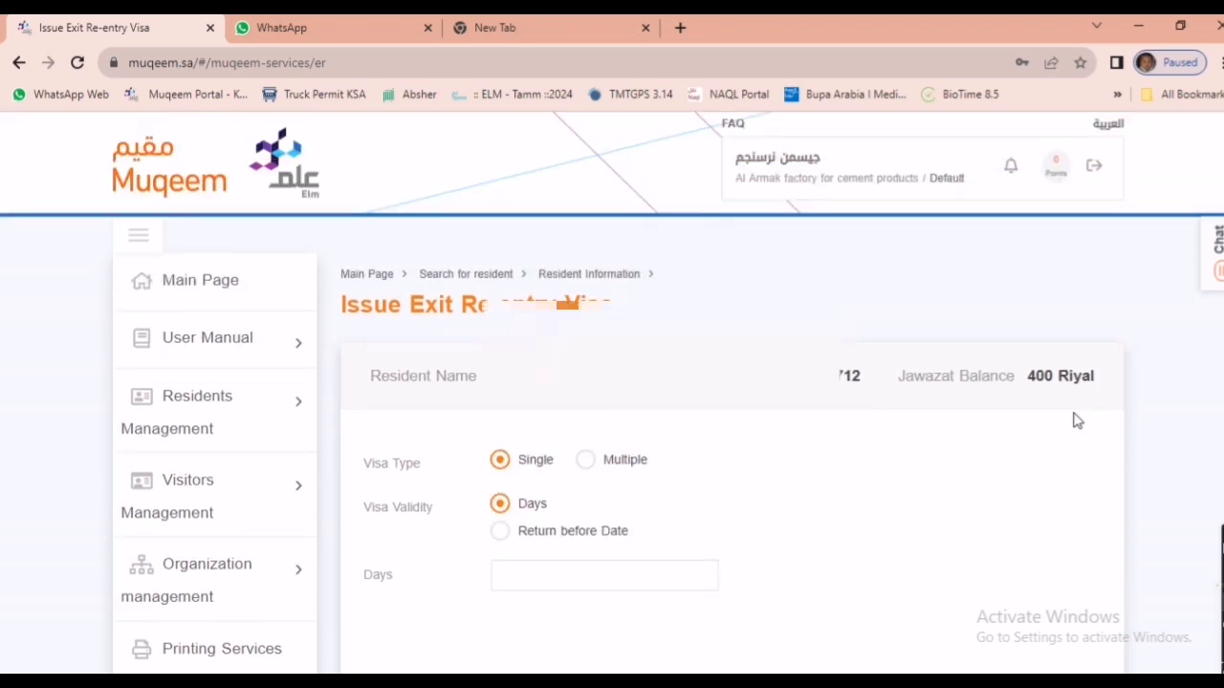
{"action": "left_click_drag", "start_coordinate": [1033, 375], "coordinate": [1111, 388]}
{"action": "scroll", "coordinate": [893, 525], "scroll_direction": "down", "scroll_amount": 1}
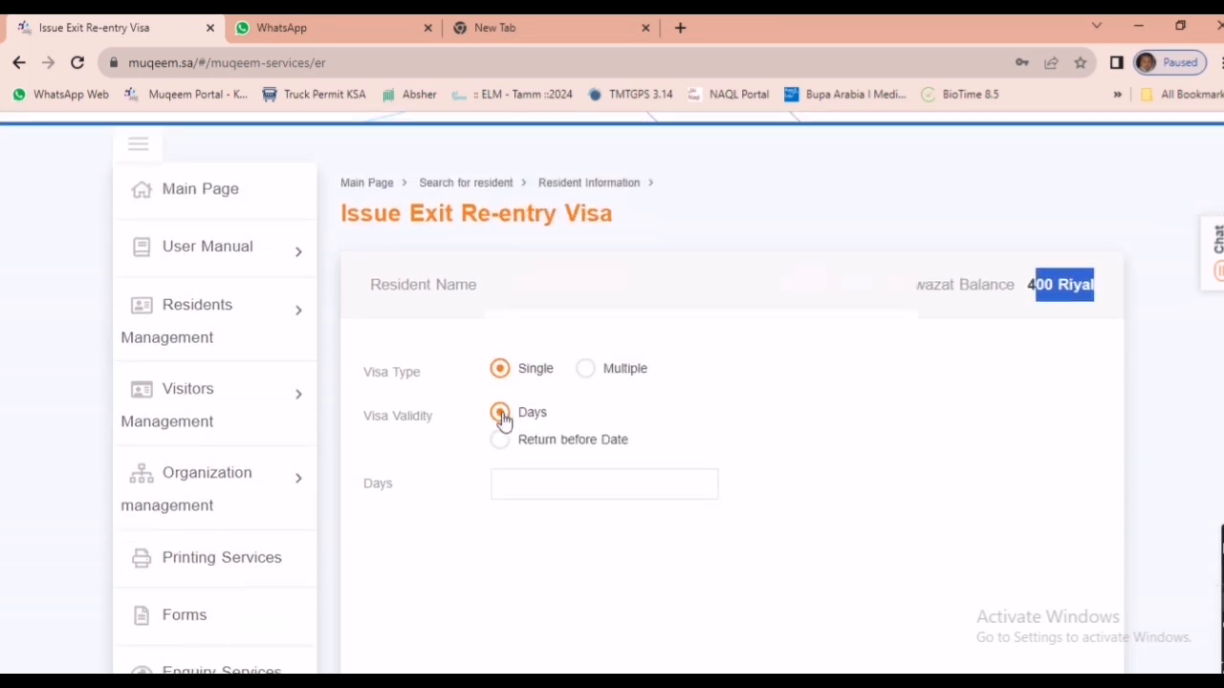
{"action": "left_click", "coordinate": [532, 480]}
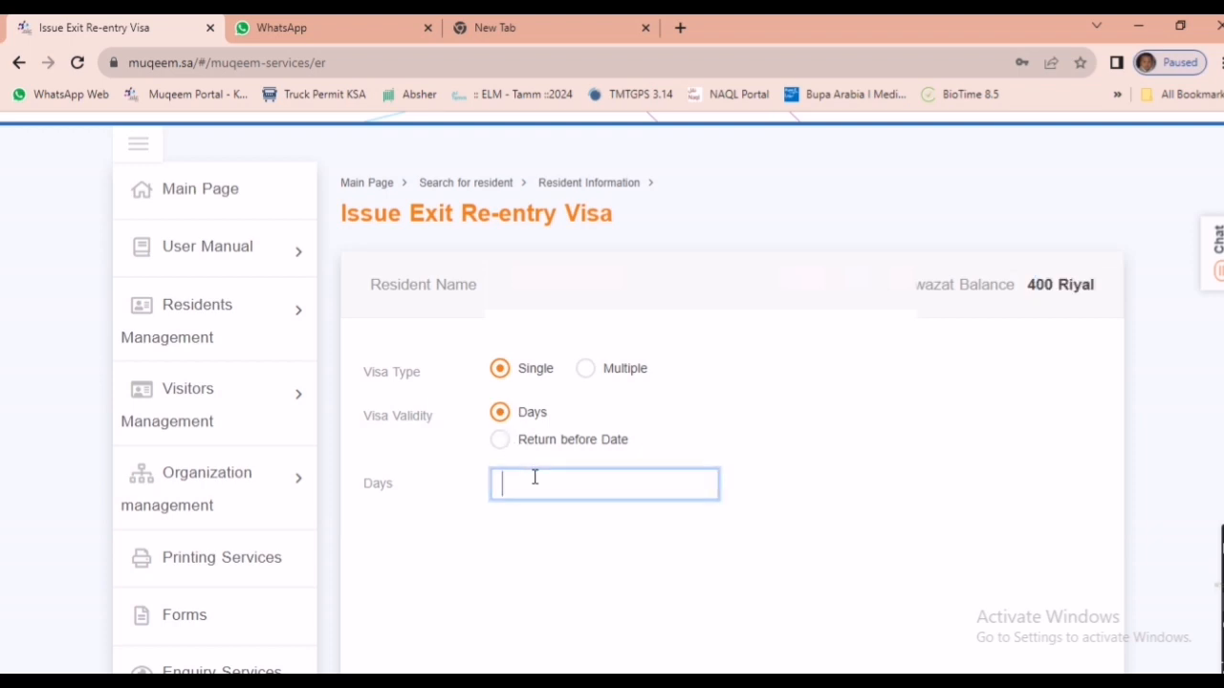
{"action": "type", "text": "120"}
{"action": "left_click", "coordinate": [550, 568]}
Clear the 120 days, keeping visa type Single and validity by Days.
{"action": "scroll", "coordinate": [659, 530], "scroll_direction": "down", "scroll_amount": 4}
{"action": "scroll", "coordinate": [672, 517], "scroll_direction": "up", "scroll_amount": 4}
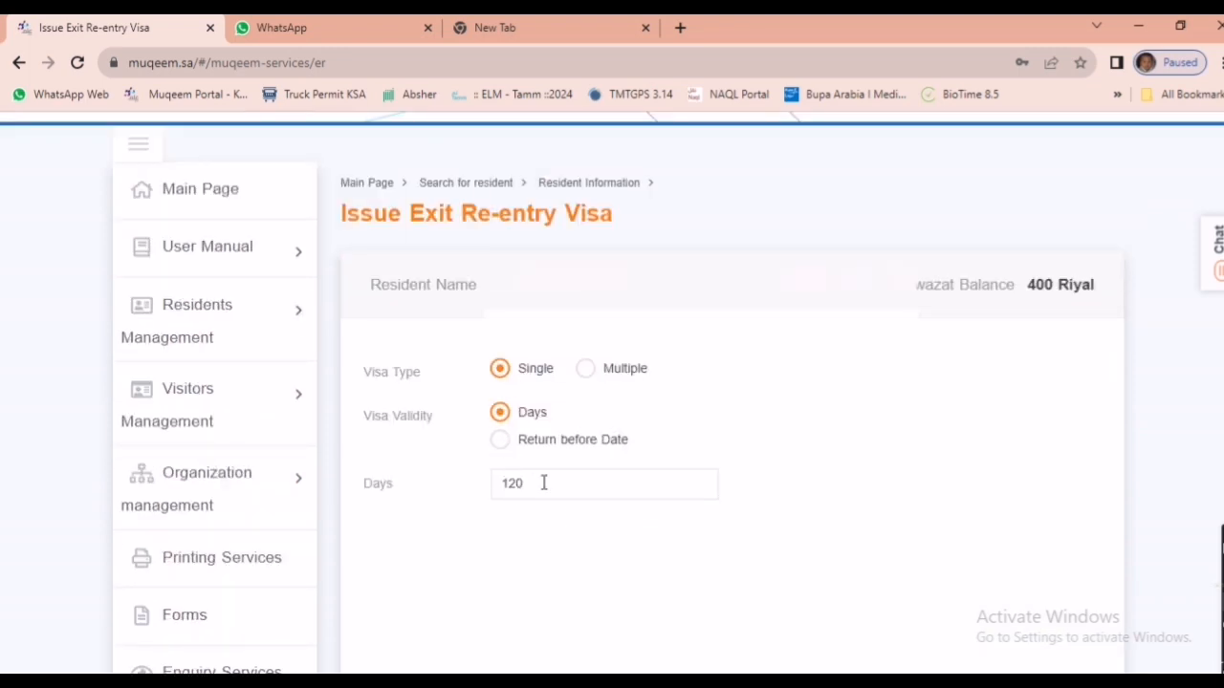
{"action": "left_click_drag", "start_coordinate": [543, 483], "coordinate": [402, 488]}
{"action": "key", "text": "BackSpace"}
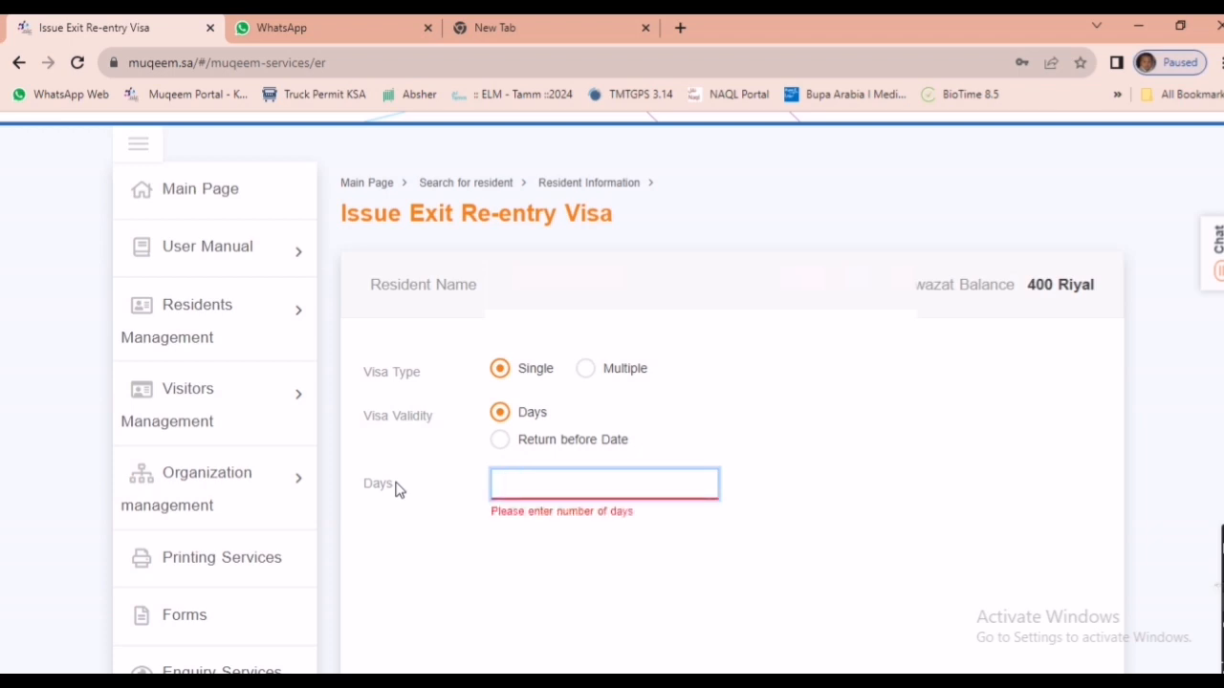
{"action": "left_click", "coordinate": [586, 375]}
{"action": "left_click", "coordinate": [500, 375]}
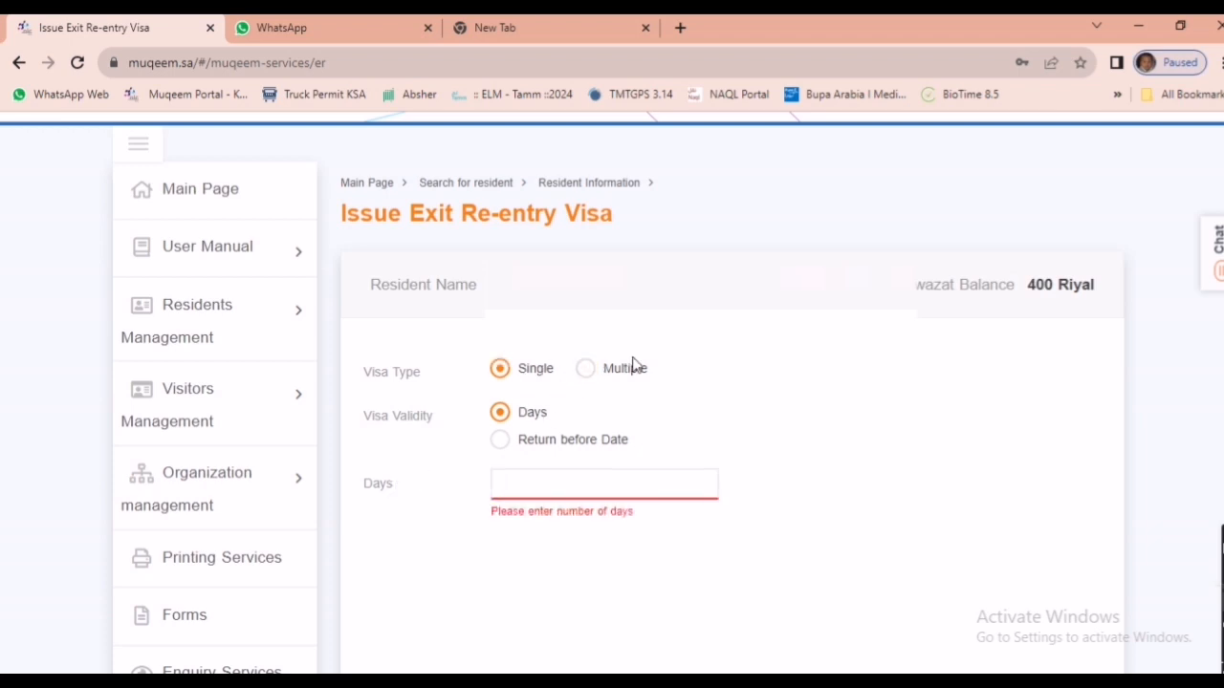
{"action": "left_click", "coordinate": [499, 441]}
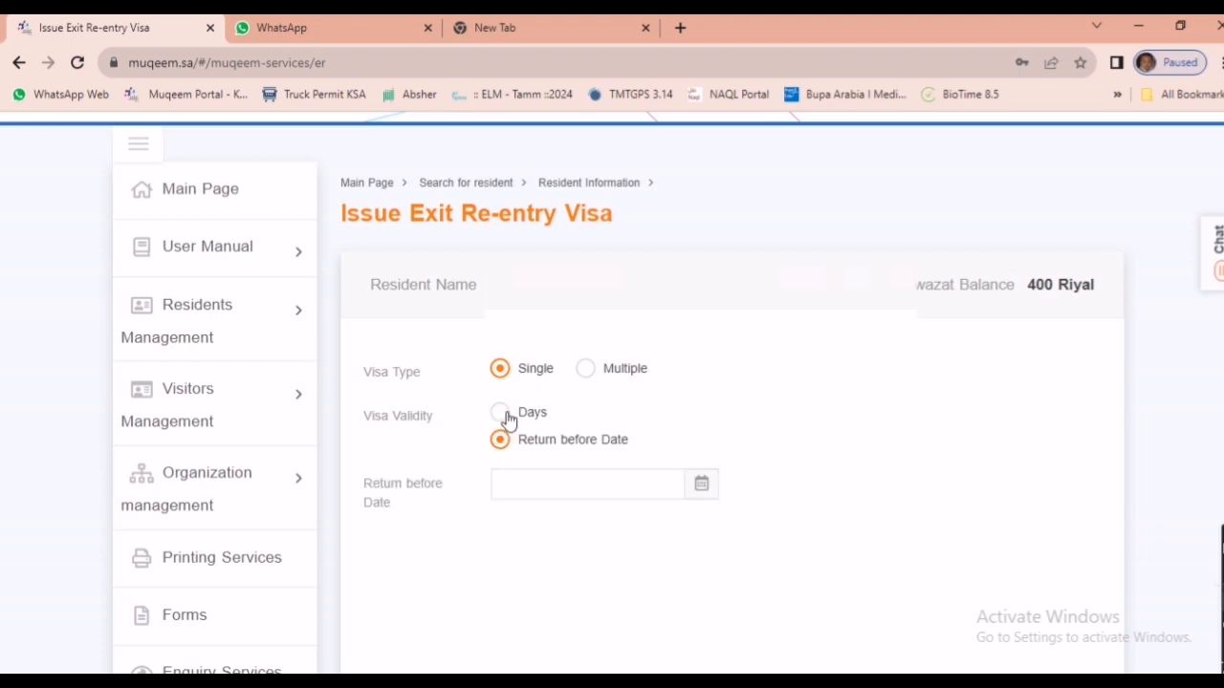
{"action": "left_click", "coordinate": [504, 417]}
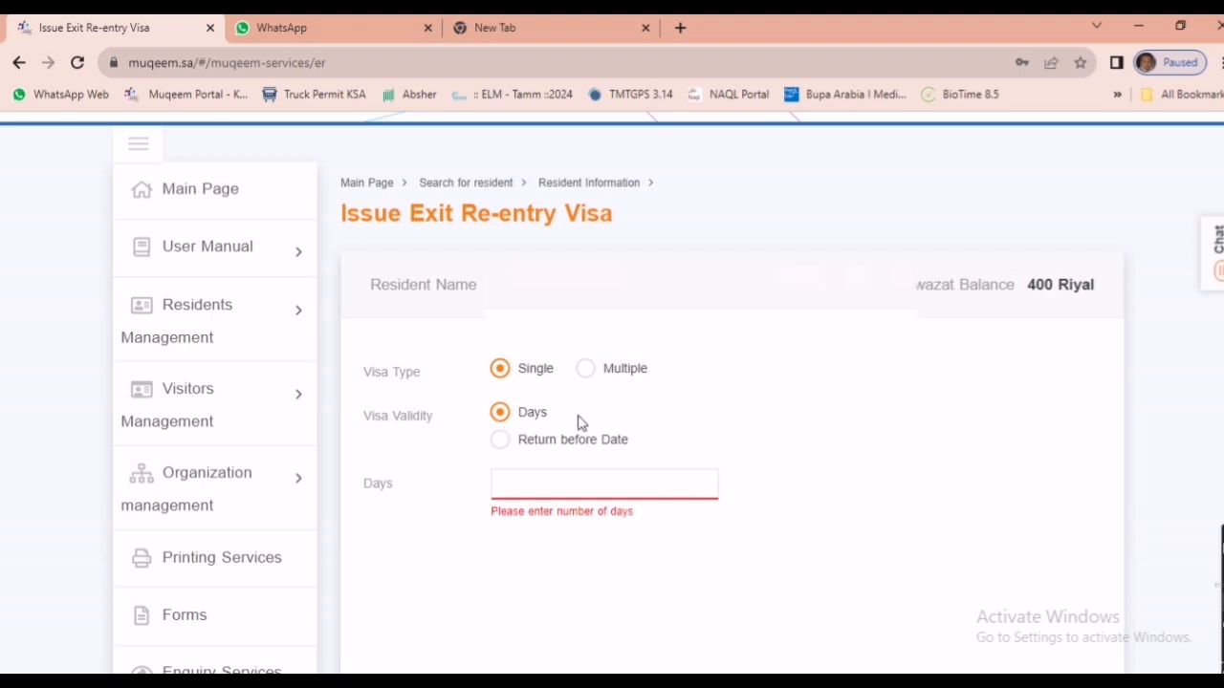
{"action": "left_click", "coordinate": [499, 440]}
{"action": "left_click", "coordinate": [704, 487]}
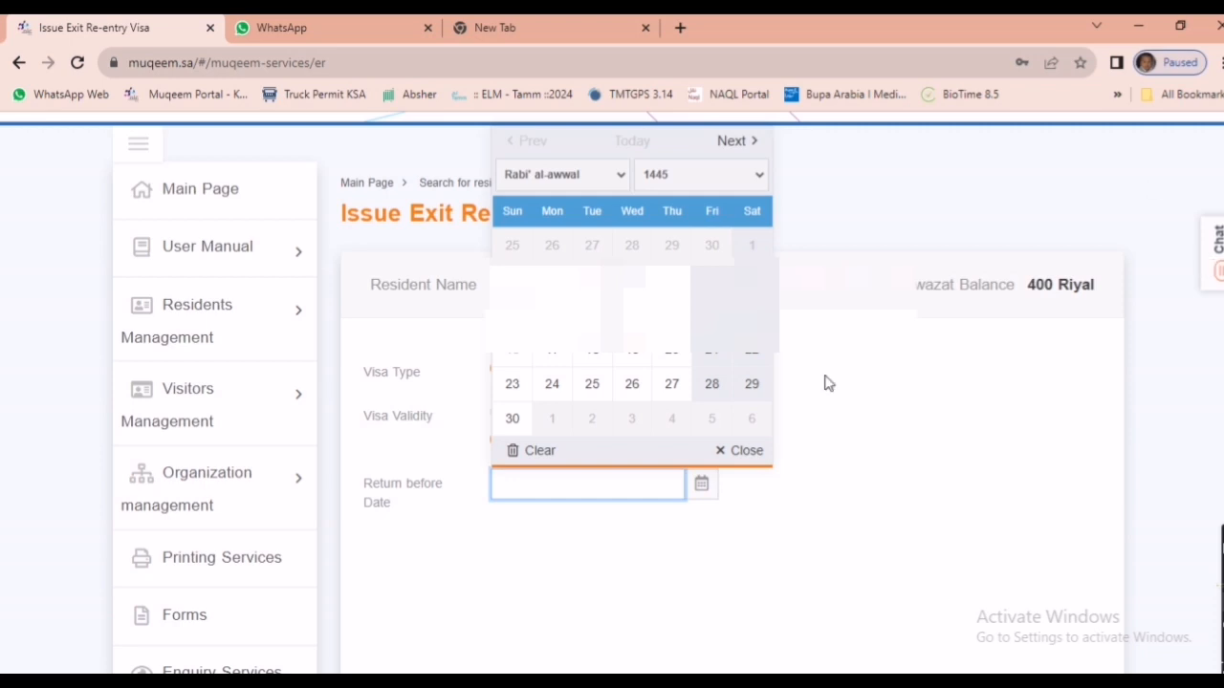
{"action": "left_click", "coordinate": [621, 182]}
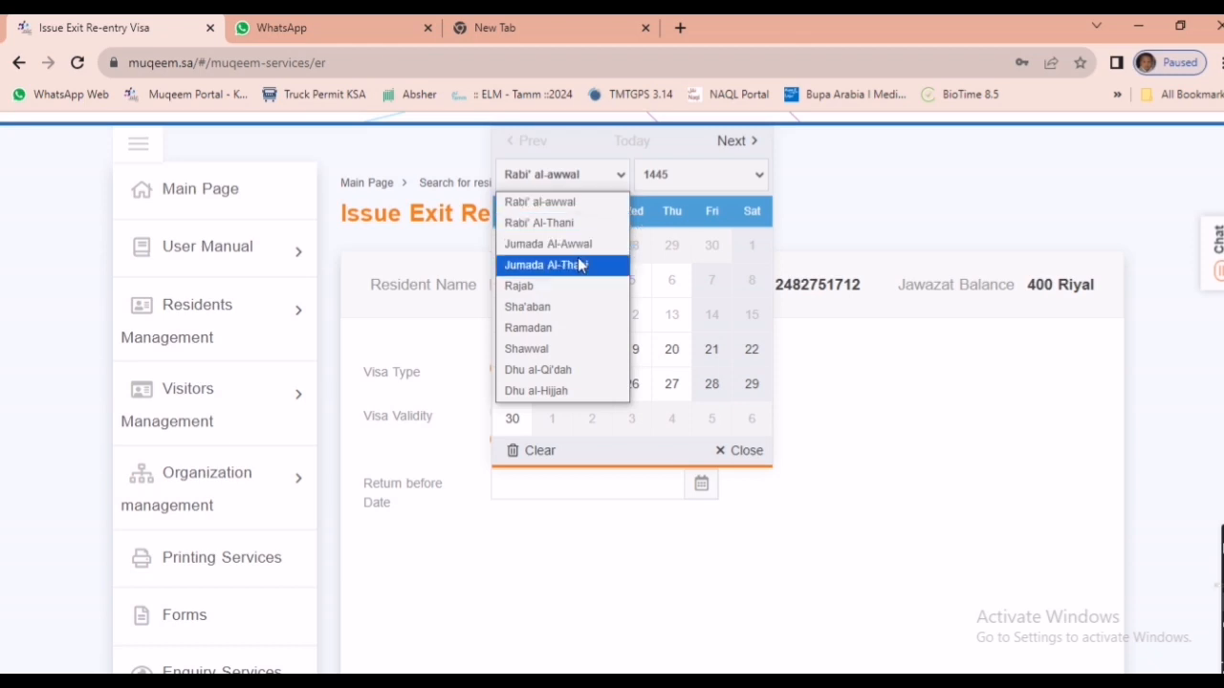
{"action": "left_click", "coordinate": [519, 285]}
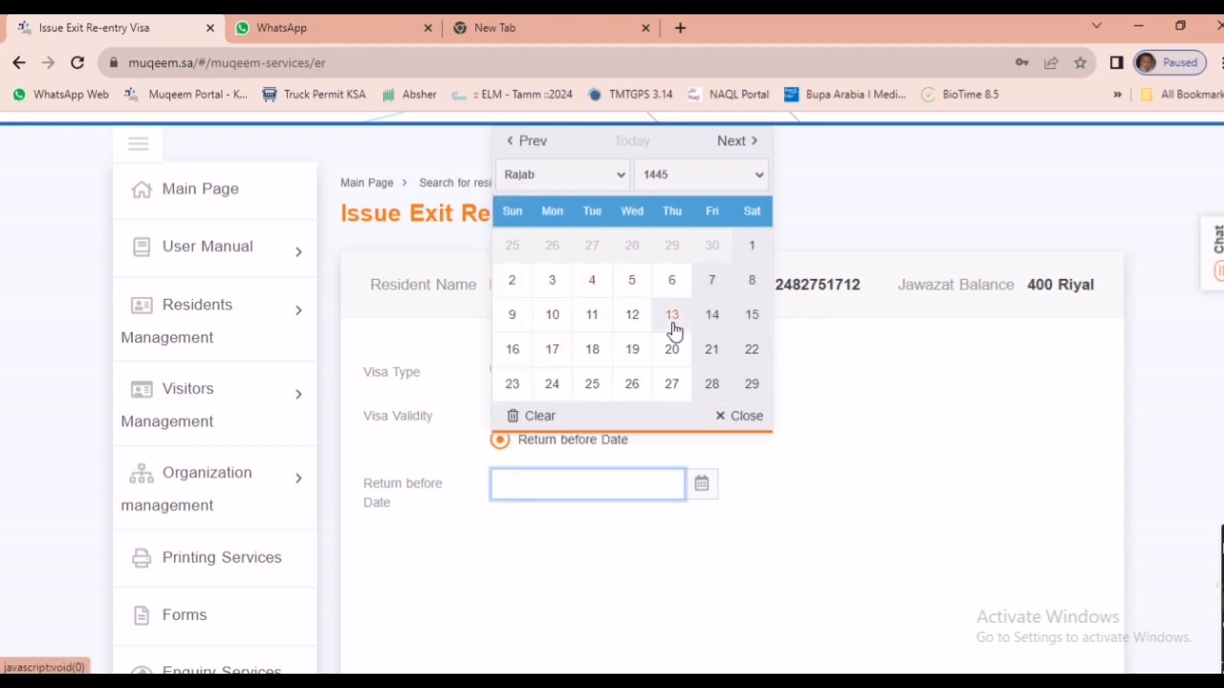
{"action": "left_click", "coordinate": [635, 325]}
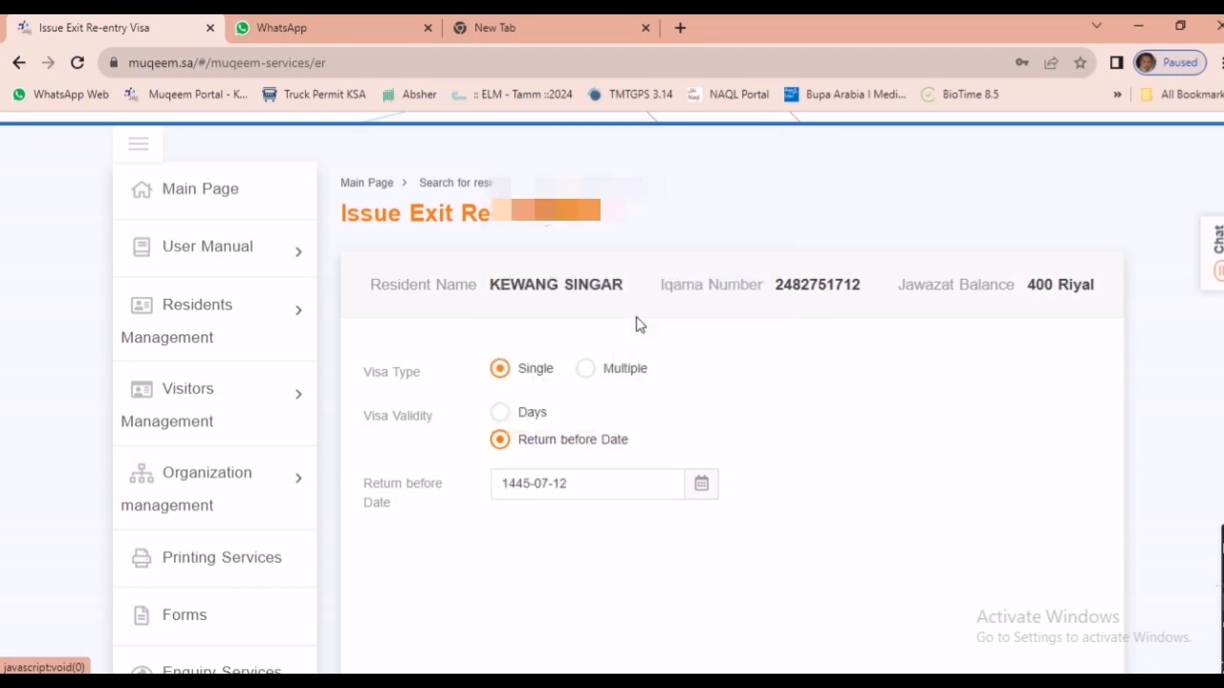
{"action": "left_click", "coordinate": [543, 486]}
{"action": "left_click_drag", "start_coordinate": [543, 485], "coordinate": [501, 486]}
{"action": "left_click", "coordinate": [537, 538]}
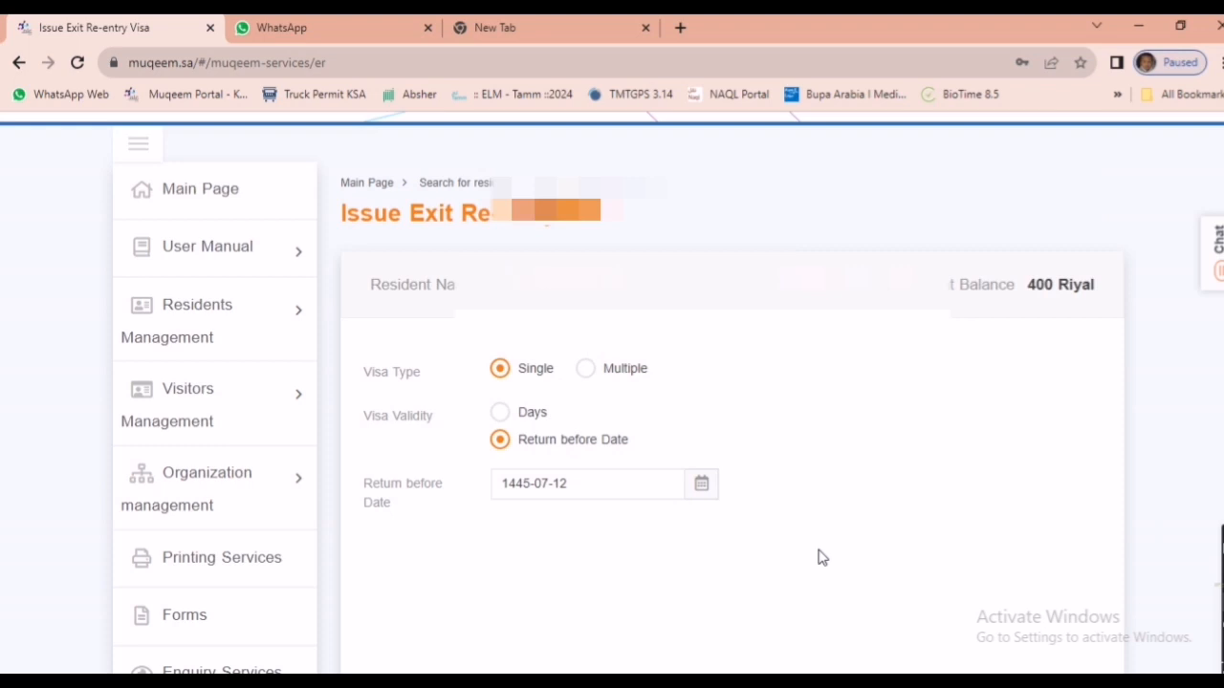
{"action": "scroll", "coordinate": [820, 558], "scroll_direction": "down", "scroll_amount": 1}
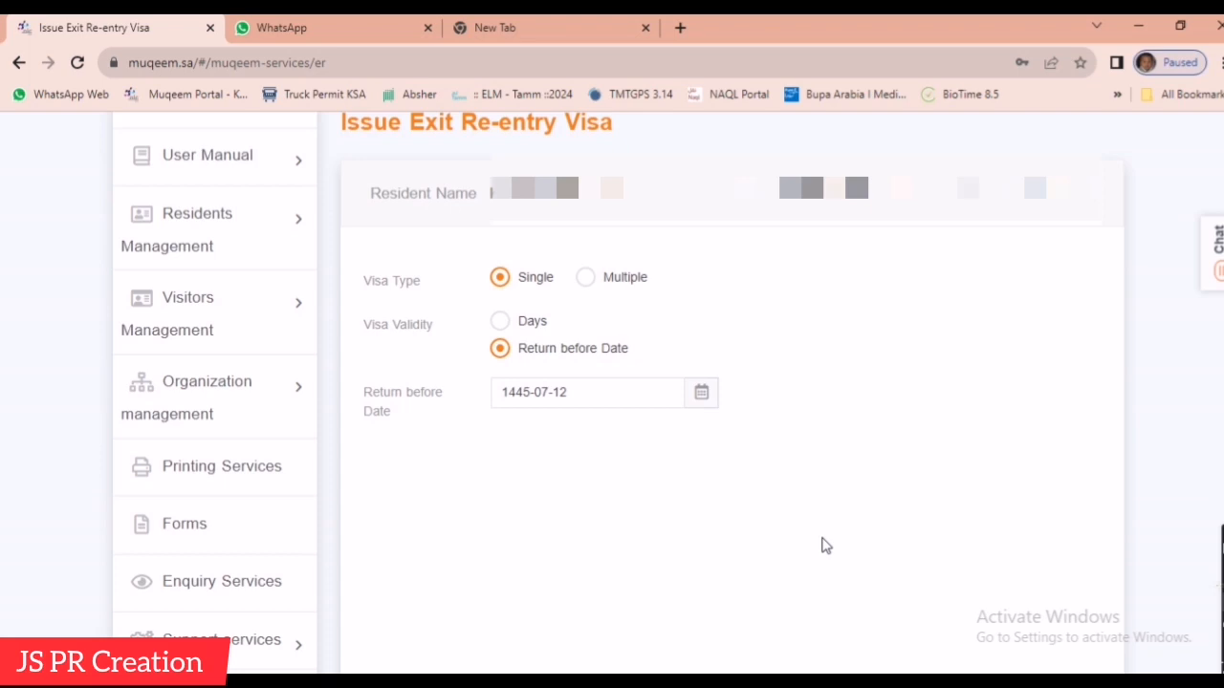
{"action": "scroll", "coordinate": [822, 544], "scroll_direction": "down", "scroll_amount": 4}
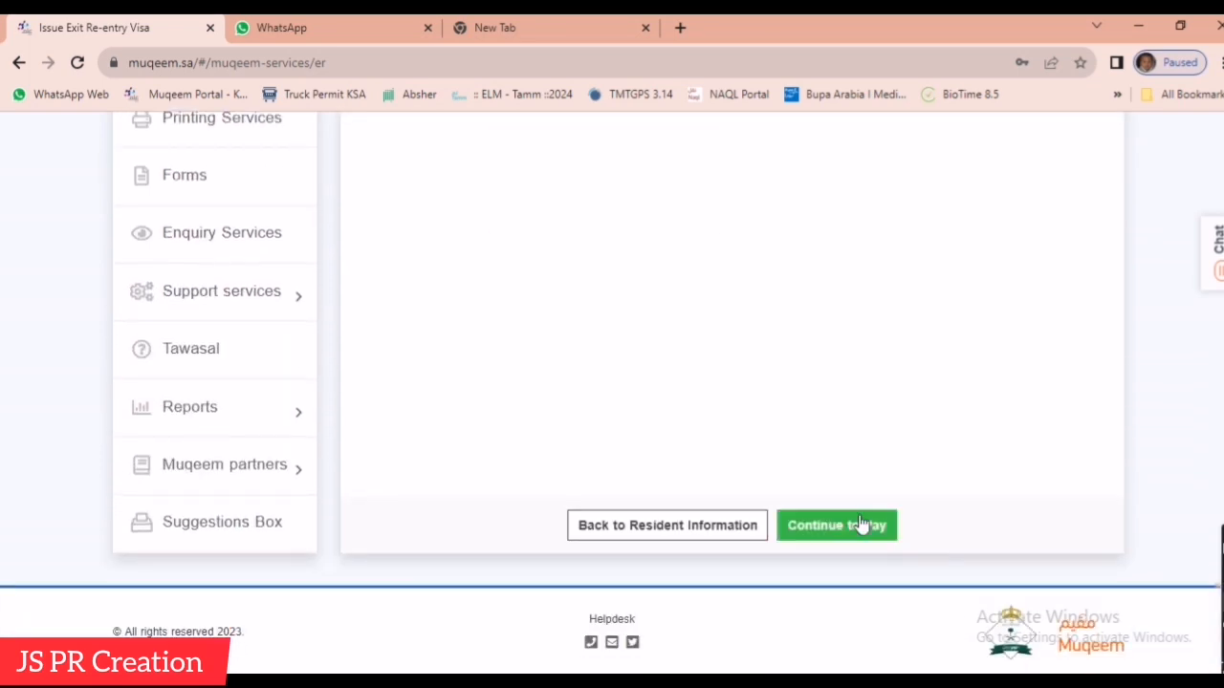
Attempt payment, then change the return-before date to 1445-07-10.
{"action": "left_click", "coordinate": [837, 526]}
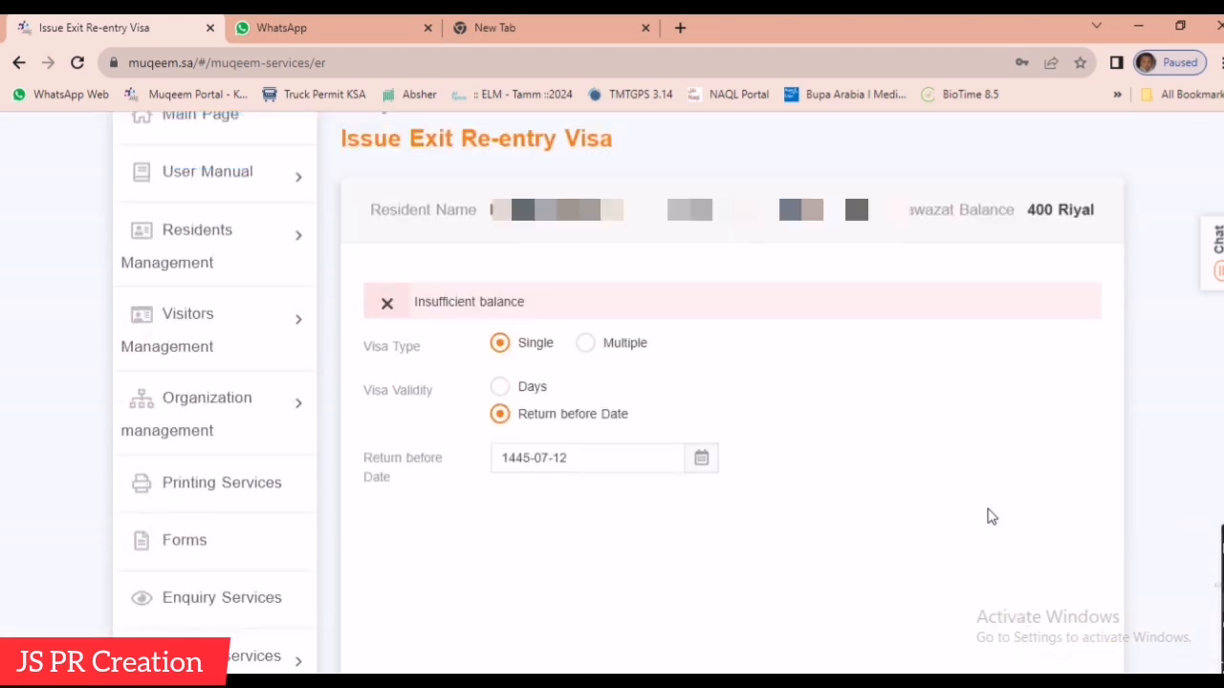
{"action": "left_click", "coordinate": [579, 457]}
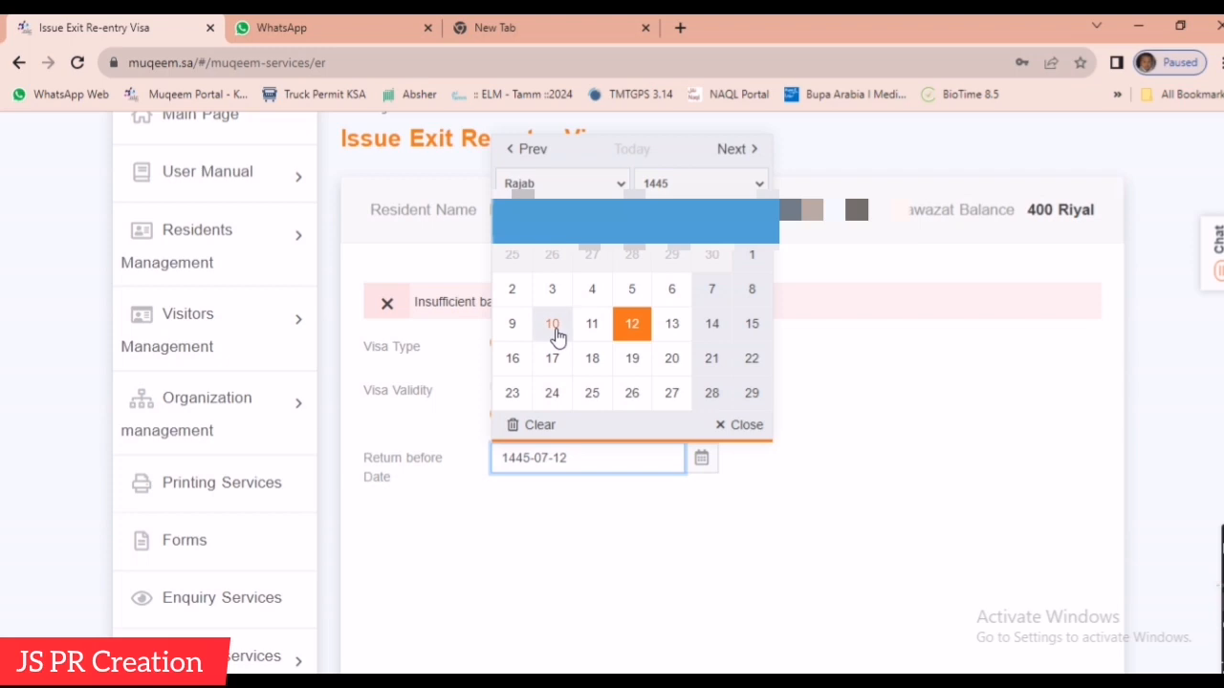
{"action": "left_click", "coordinate": [553, 325]}
Resubmit the visa request for payment after the Insufficient balance message.
{"action": "scroll", "coordinate": [890, 533], "scroll_direction": "down", "scroll_amount": 5}
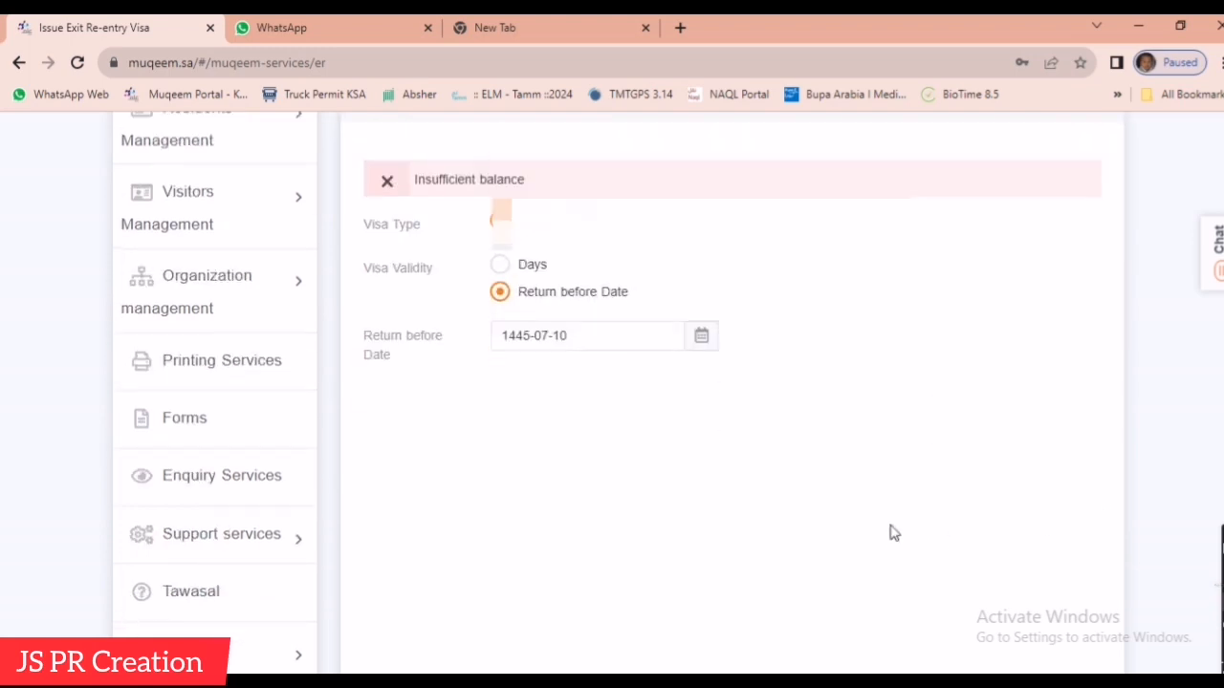
{"action": "left_click", "coordinate": [889, 532]}
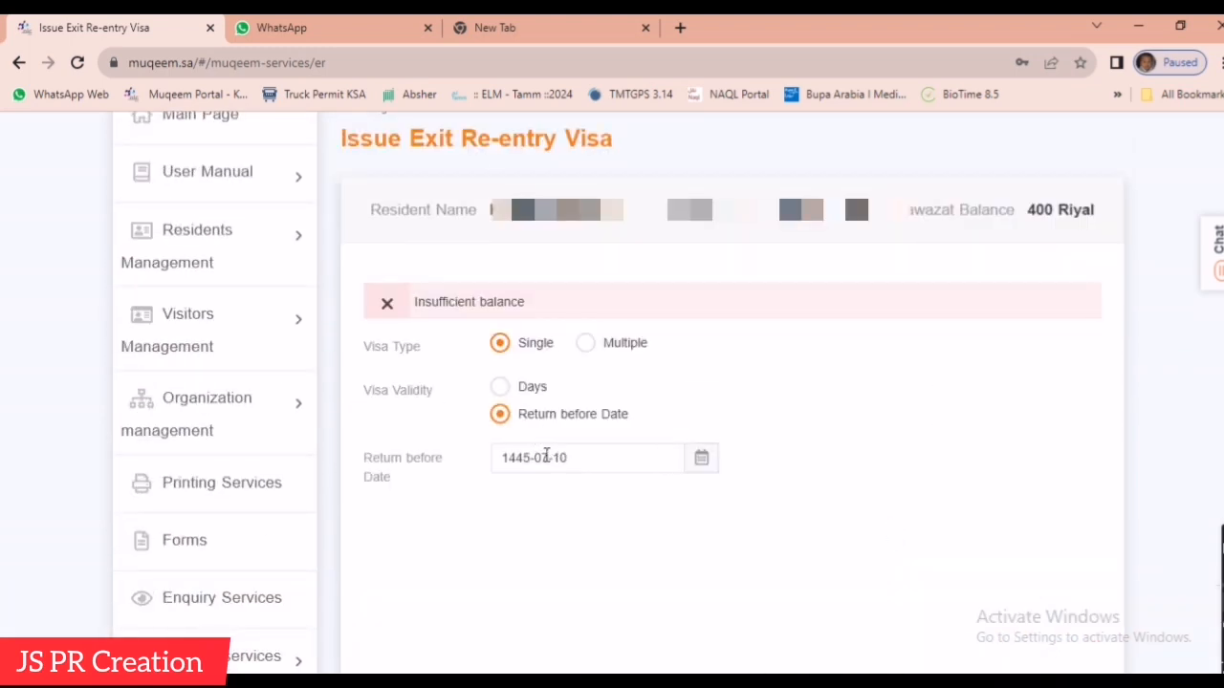
{"action": "left_click", "coordinate": [546, 456]}
{"action": "left_click", "coordinate": [437, 415]}
{"action": "left_click_drag", "start_coordinate": [525, 301], "coordinate": [347, 306]}
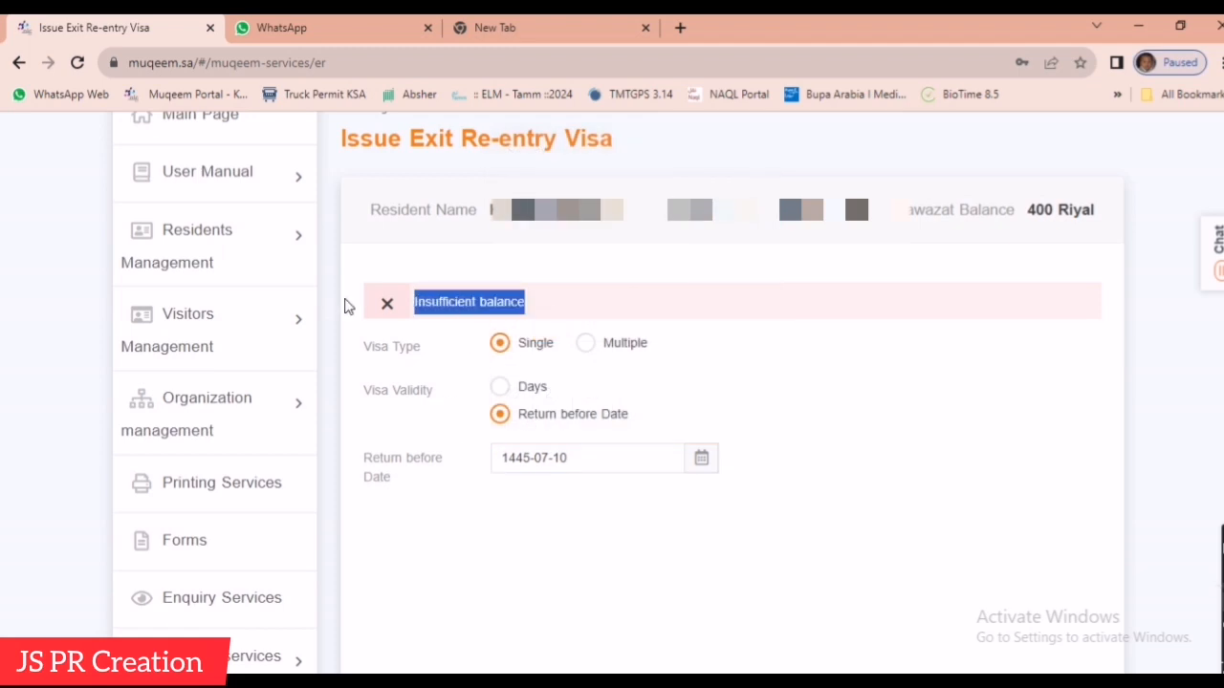
{"action": "left_click", "coordinate": [599, 565]}
{"action": "scroll", "coordinate": [893, 593], "scroll_direction": "down", "scroll_amount": 4}
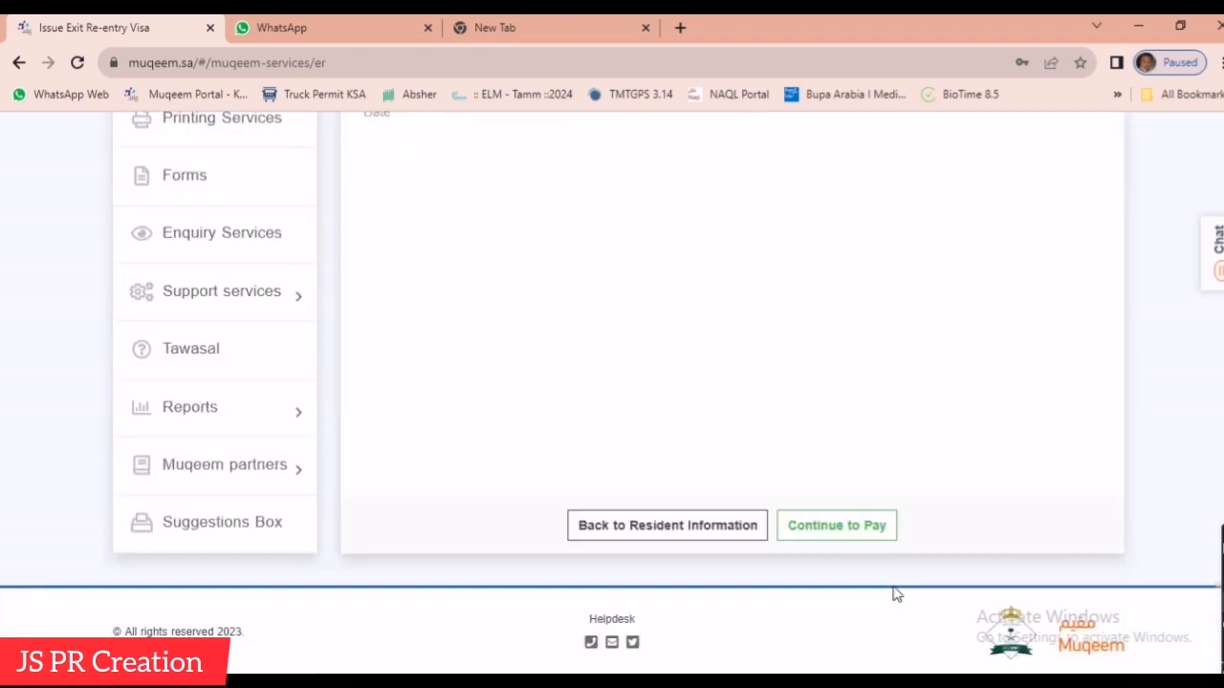
{"action": "left_click", "coordinate": [875, 533]}
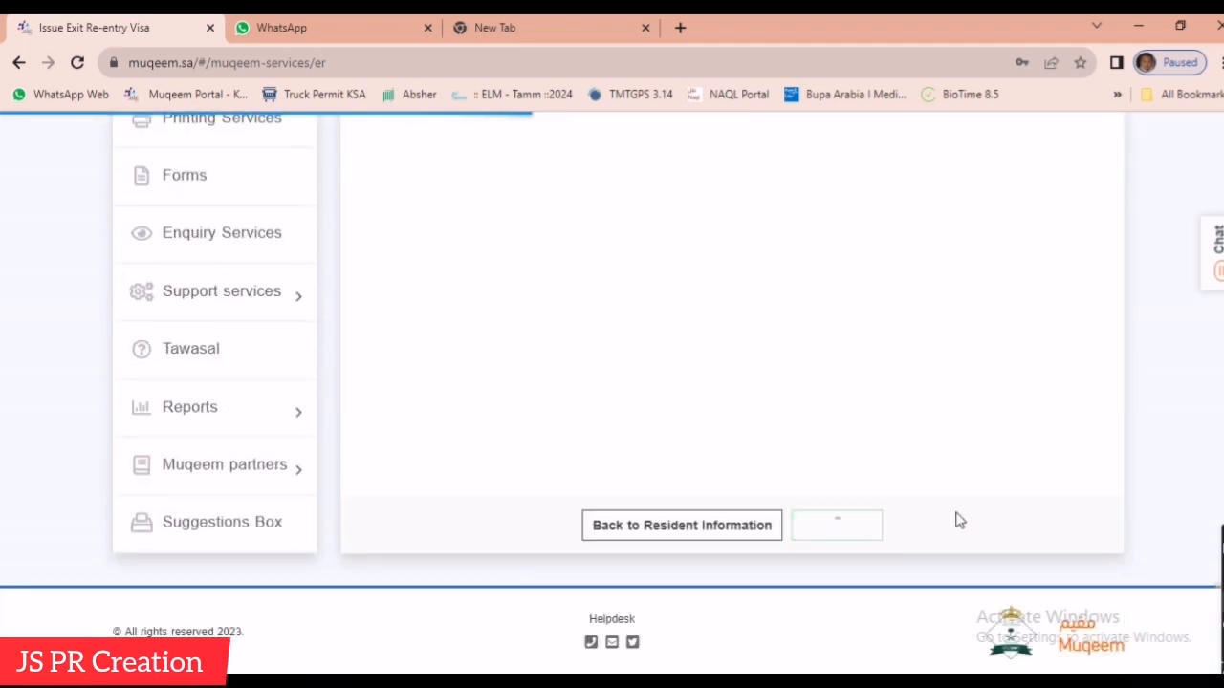
Review the Single Exit Re-Entry summary, returning by 2024-01-22 for 400 Riyal, and issue it.
{"action": "scroll", "coordinate": [956, 520], "scroll_direction": "up", "scroll_amount": 3}
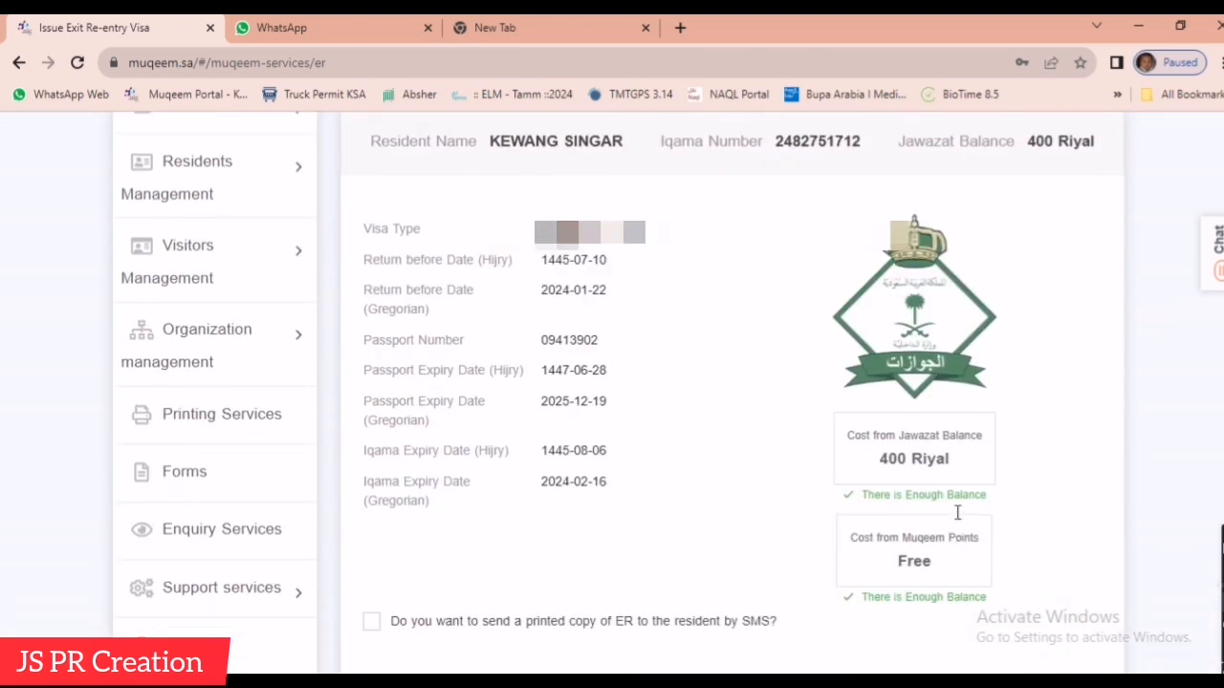
{"action": "scroll", "coordinate": [956, 513], "scroll_direction": "up", "scroll_amount": 1}
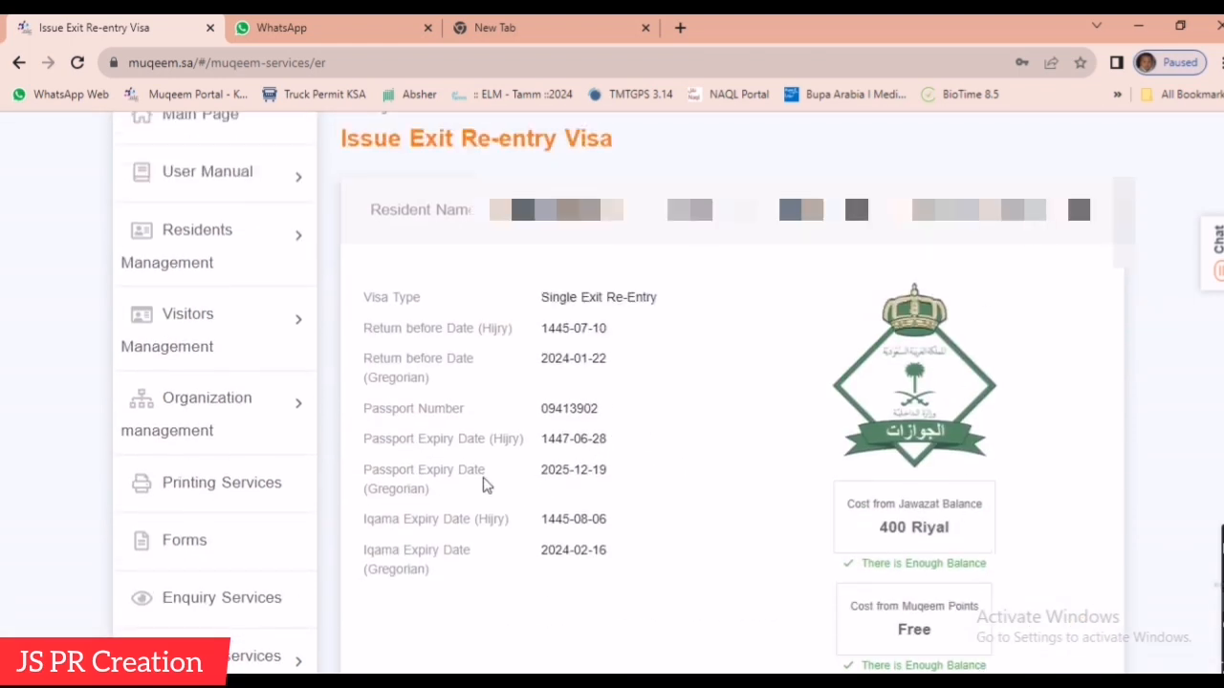
{"action": "left_click_drag", "start_coordinate": [544, 294], "coordinate": [645, 295]}
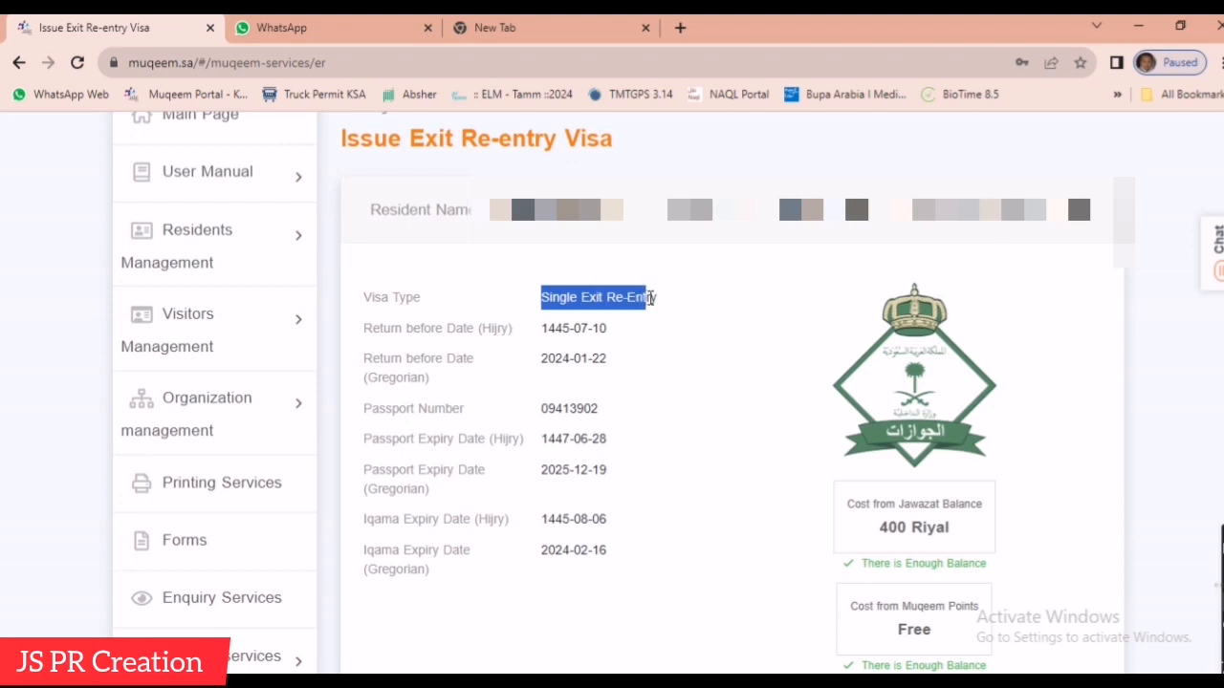
{"action": "left_click_drag", "start_coordinate": [554, 330], "coordinate": [644, 365]}
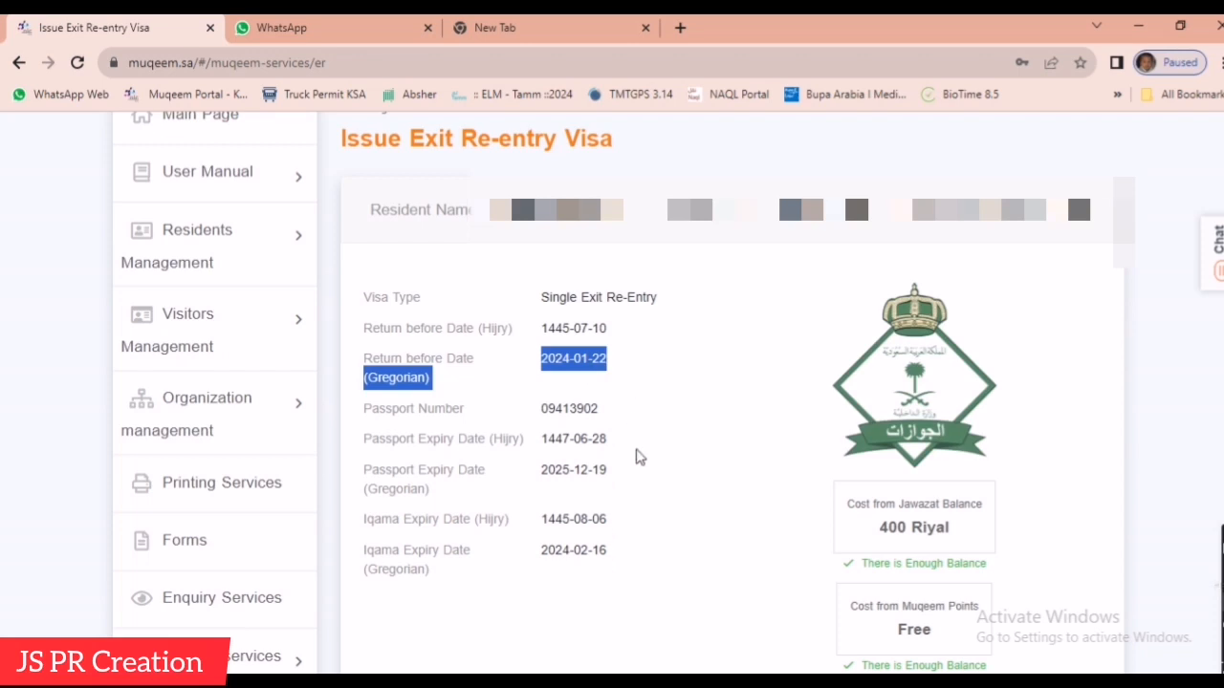
{"action": "scroll", "coordinate": [640, 457], "scroll_direction": "down", "scroll_amount": 1}
{"action": "scroll", "coordinate": [639, 457], "scroll_direction": "down", "scroll_amount": 1}
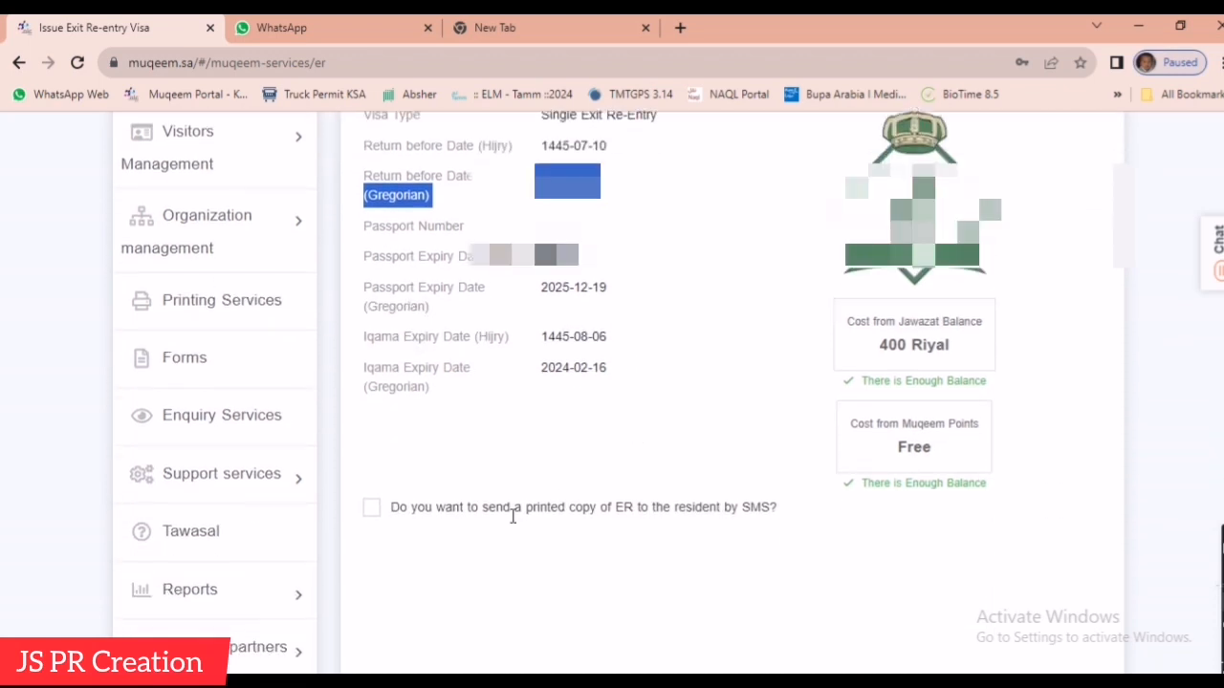
{"action": "scroll", "coordinate": [724, 567], "scroll_direction": "down", "scroll_amount": 2}
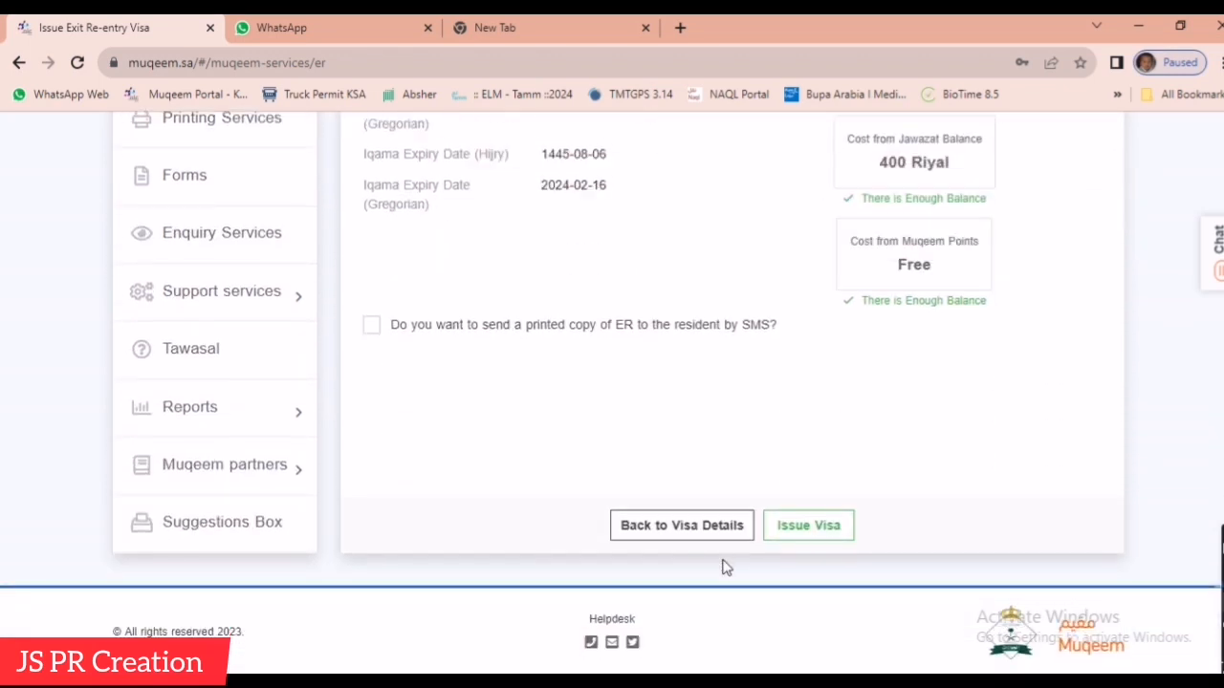
{"action": "left_click", "coordinate": [806, 528]}
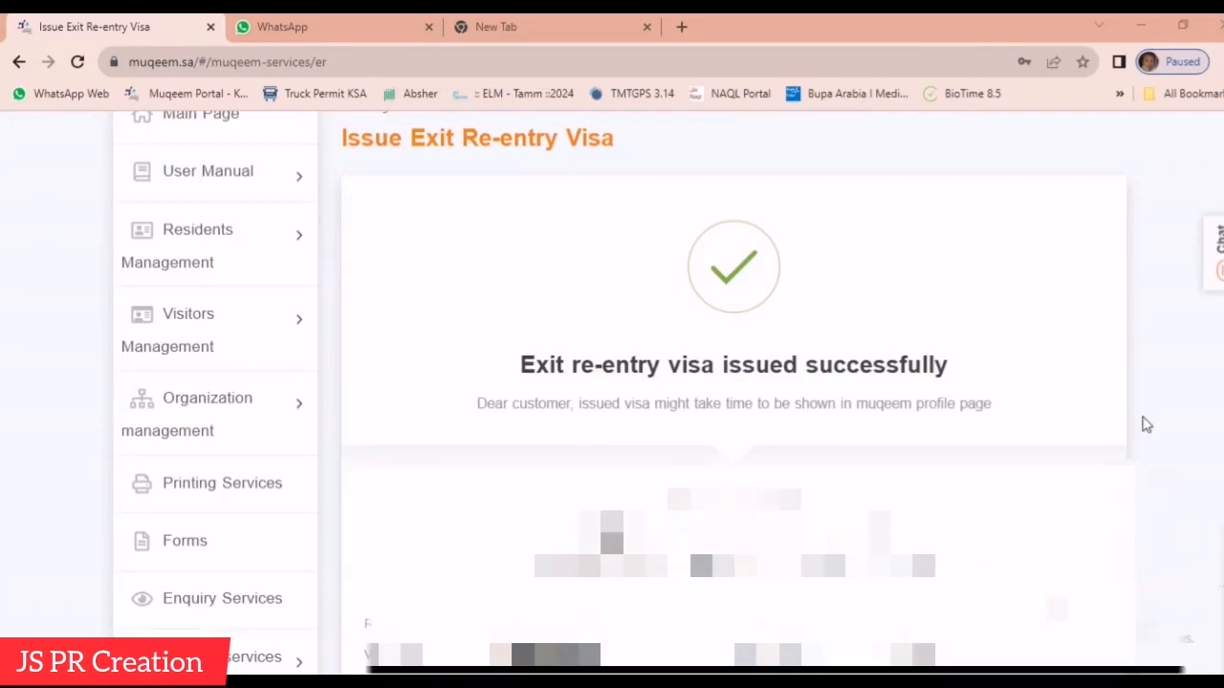
Review the Issue Exit Re-entry Visa success page title and message.
{"action": "scroll", "coordinate": [1147, 425], "scroll_direction": "up", "scroll_amount": 2}
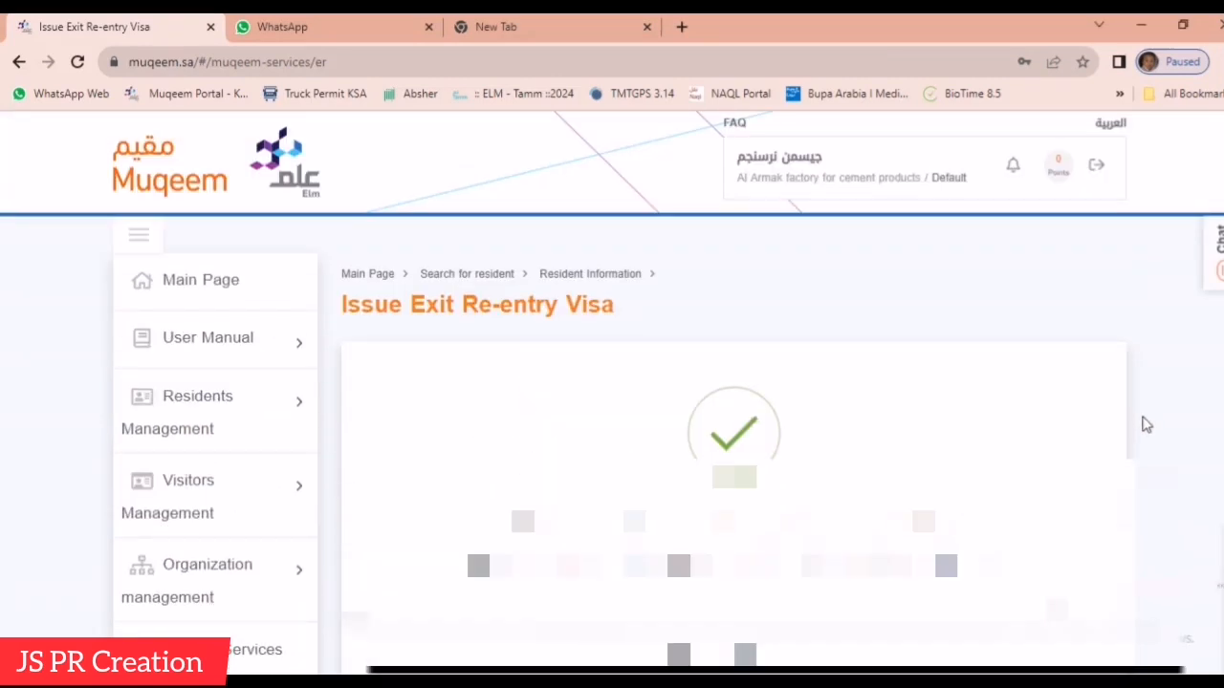
{"action": "scroll", "coordinate": [610, 376], "scroll_direction": "down", "scroll_amount": 3}
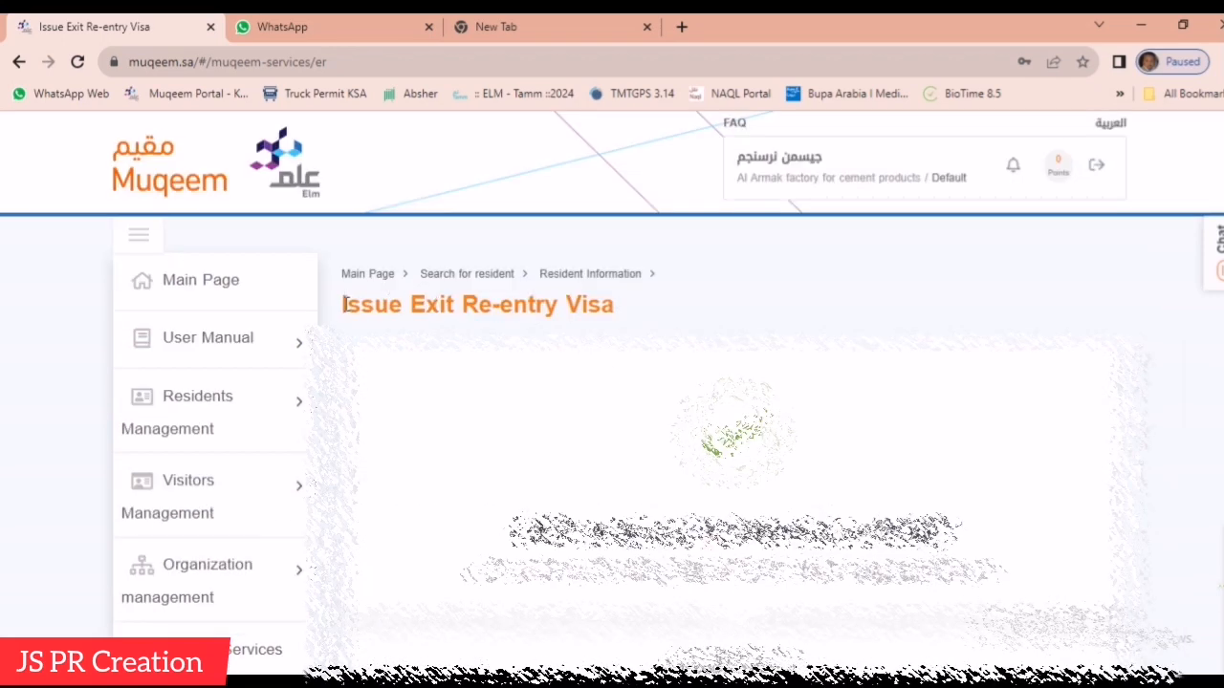
{"action": "triple_click", "coordinate": [345, 304]}
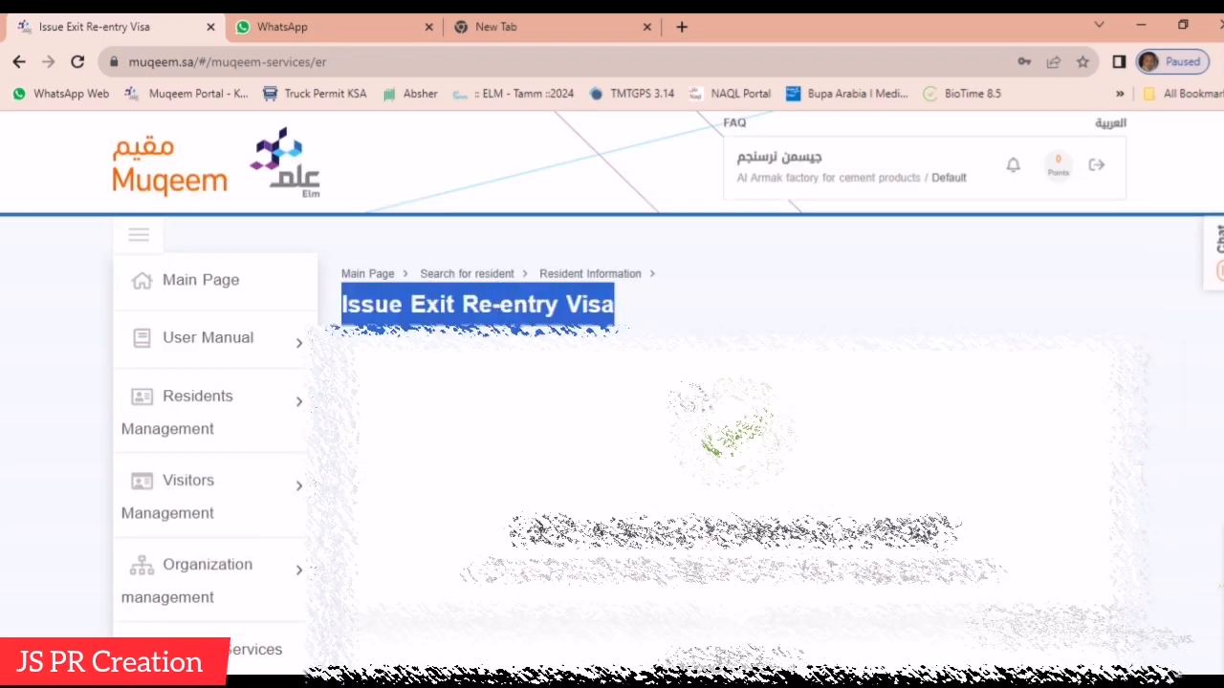
{"action": "scroll", "coordinate": [345, 304], "scroll_direction": "down", "scroll_amount": 2}
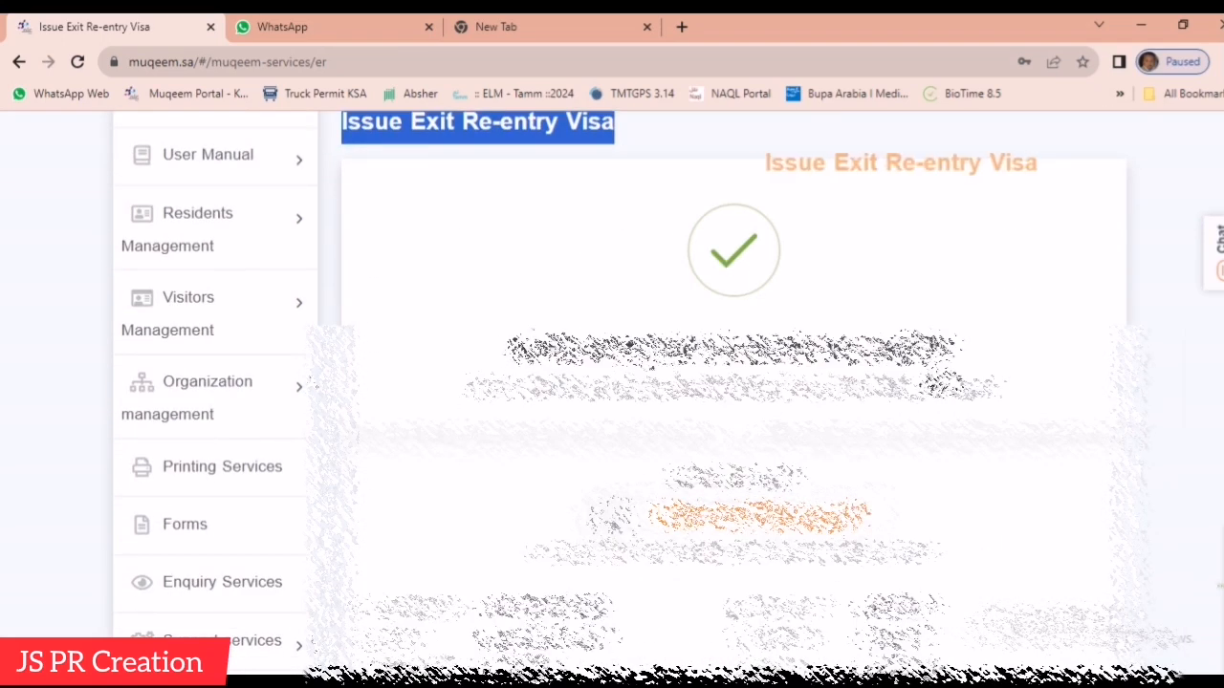
{"action": "left_click", "coordinate": [901, 459]}
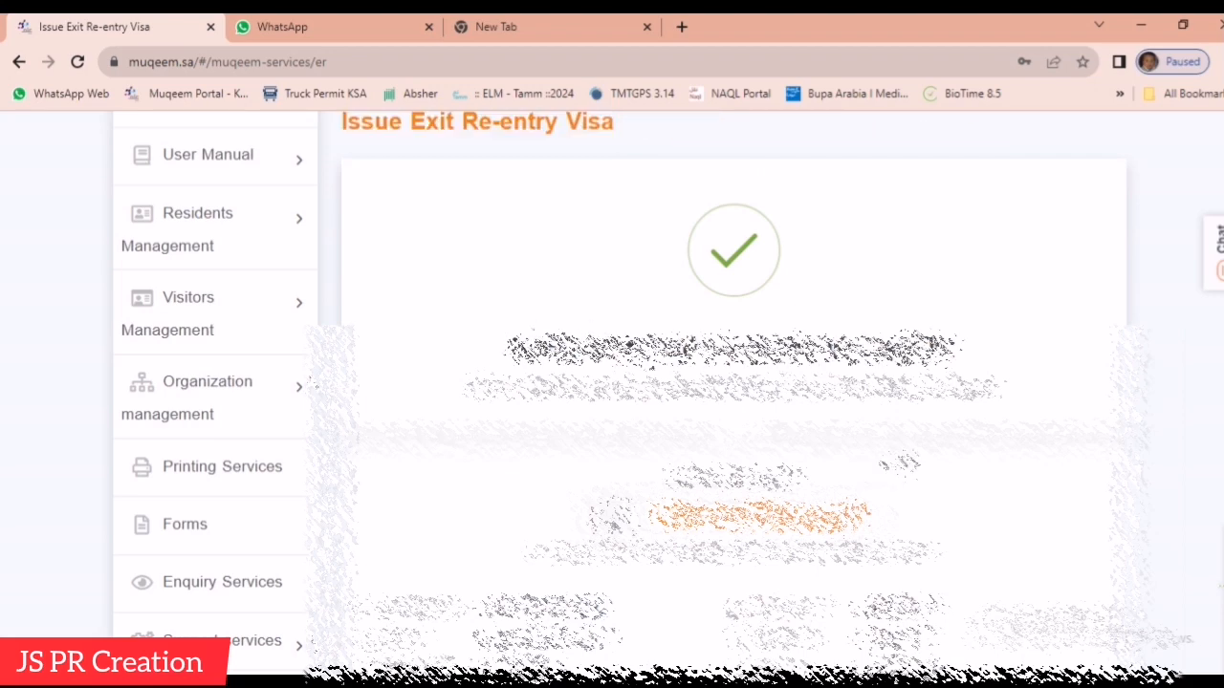
{"action": "left_click_drag", "start_coordinate": [507, 349], "coordinate": [973, 357]}
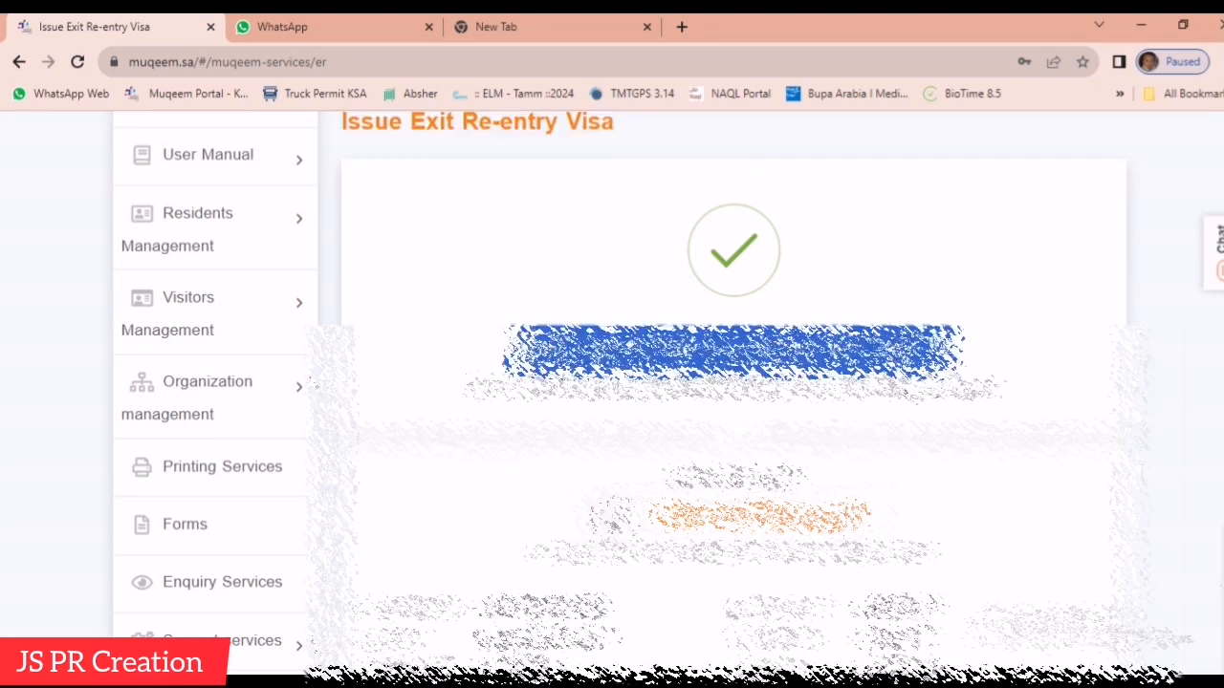
{"action": "scroll", "coordinate": [1014, 355], "scroll_direction": "down", "scroll_amount": 3}
Highlight the operation number card and each row of the issued visa's details.
{"action": "left_click_drag", "start_coordinate": [667, 203], "coordinate": [945, 528]}
{"action": "left_click", "coordinate": [602, 413]}
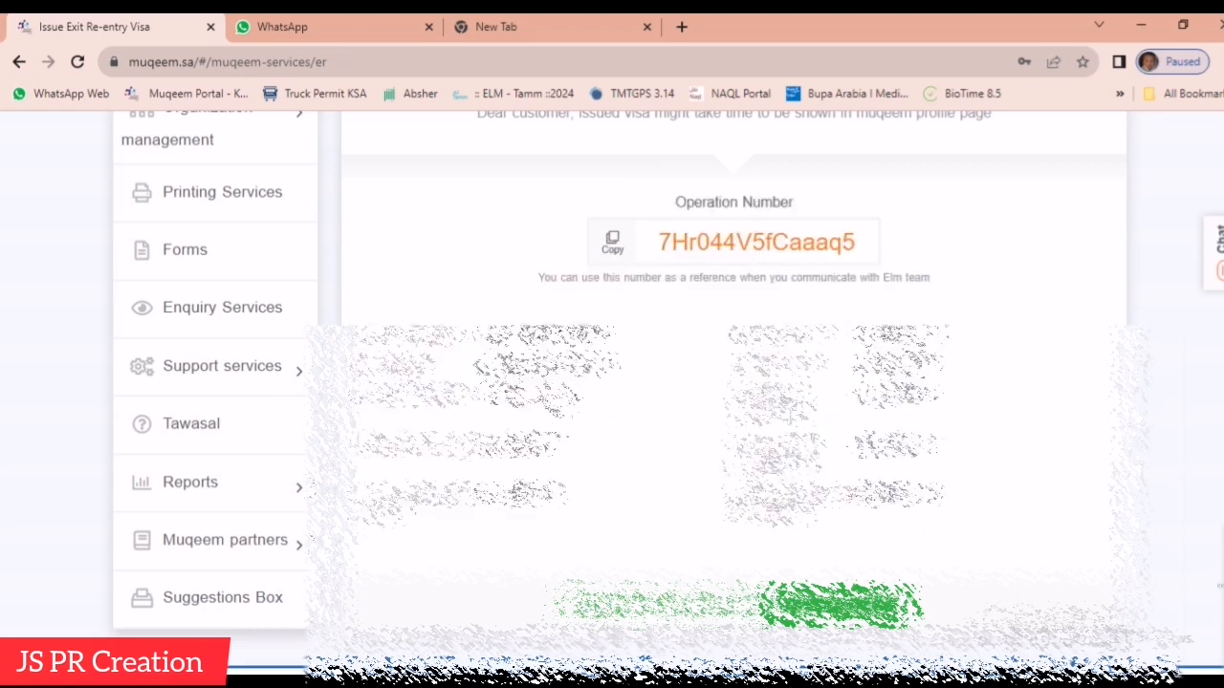
{"action": "left_click_drag", "start_coordinate": [570, 395], "coordinate": [484, 393]}
{"action": "left_click_drag", "start_coordinate": [944, 396], "coordinate": [843, 398]}
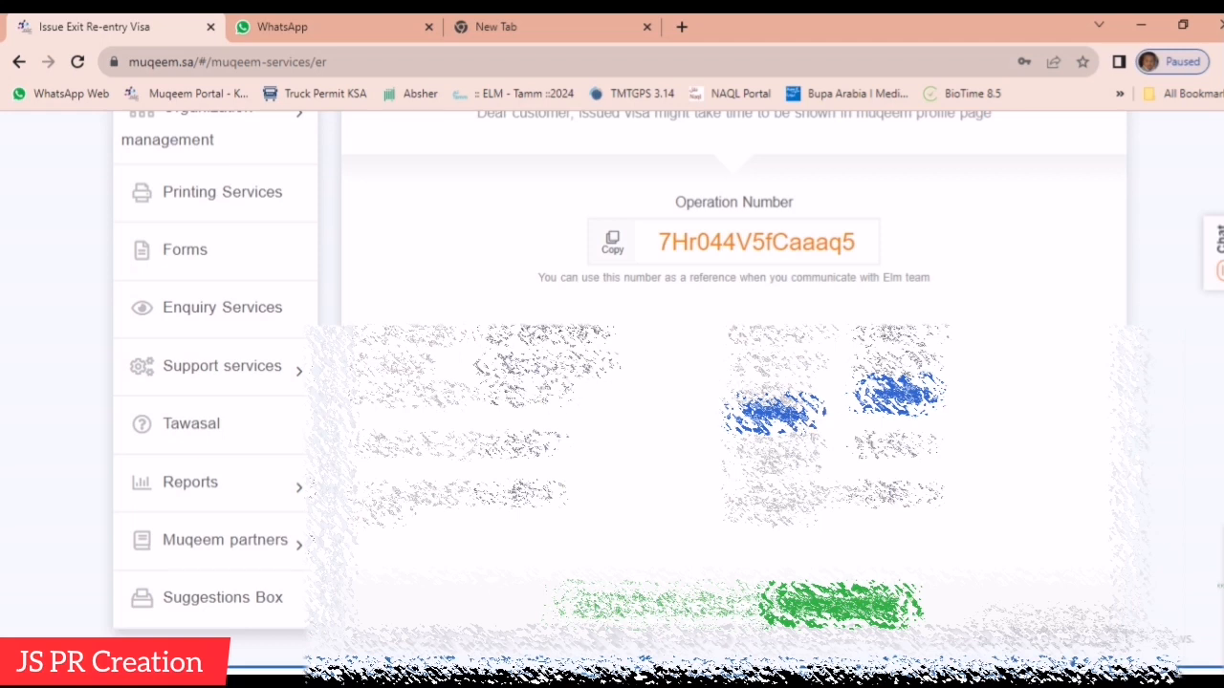
{"action": "left_click_drag", "start_coordinate": [570, 444], "coordinate": [474, 445]}
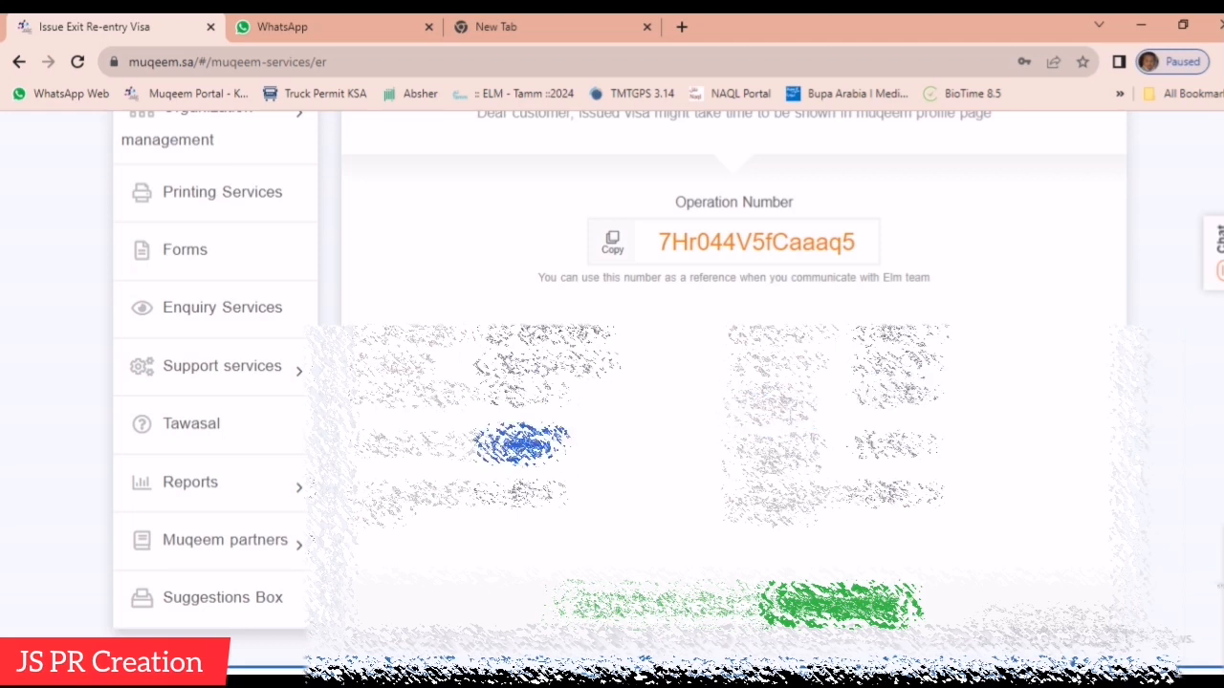
{"action": "left_click_drag", "start_coordinate": [729, 442], "coordinate": [828, 471]}
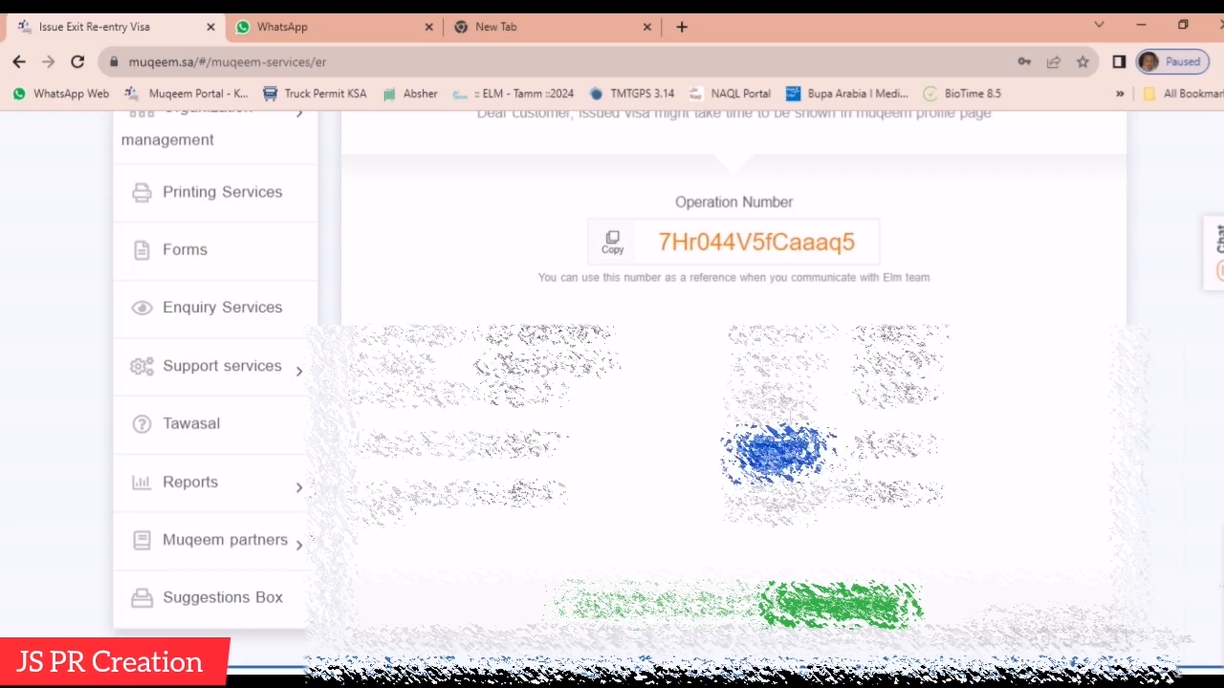
{"action": "left_click_drag", "start_coordinate": [943, 448], "coordinate": [841, 449]}
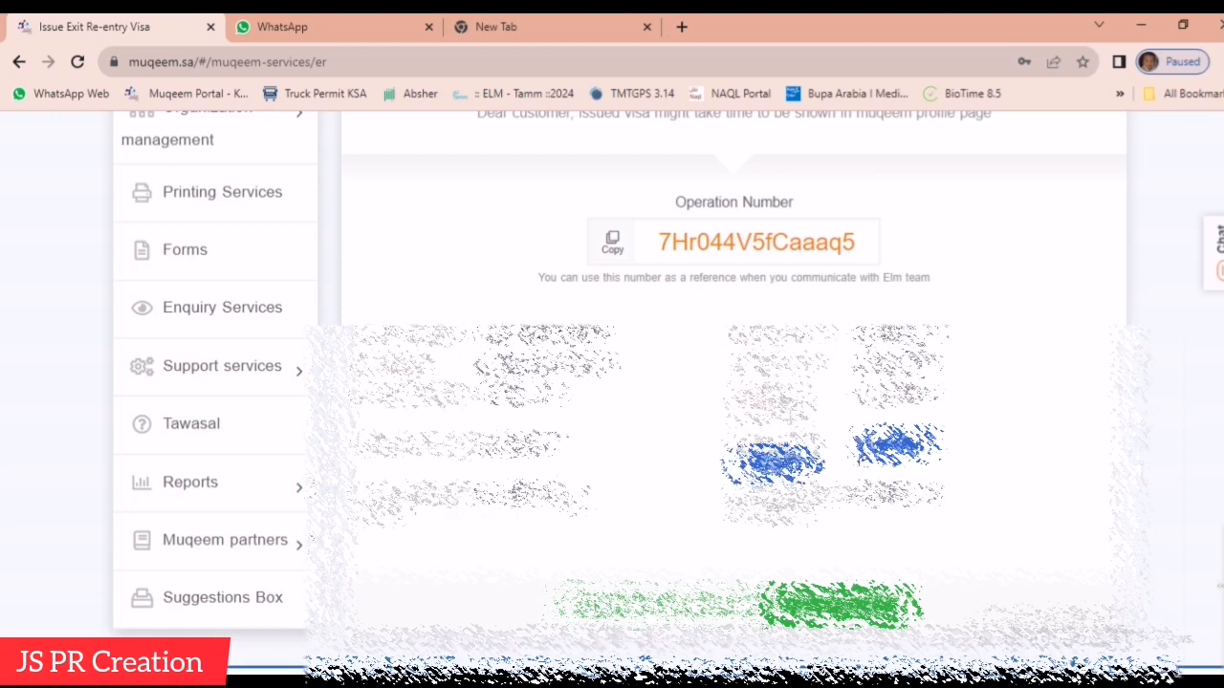
{"action": "left_click_drag", "start_coordinate": [566, 496], "coordinate": [478, 512]}
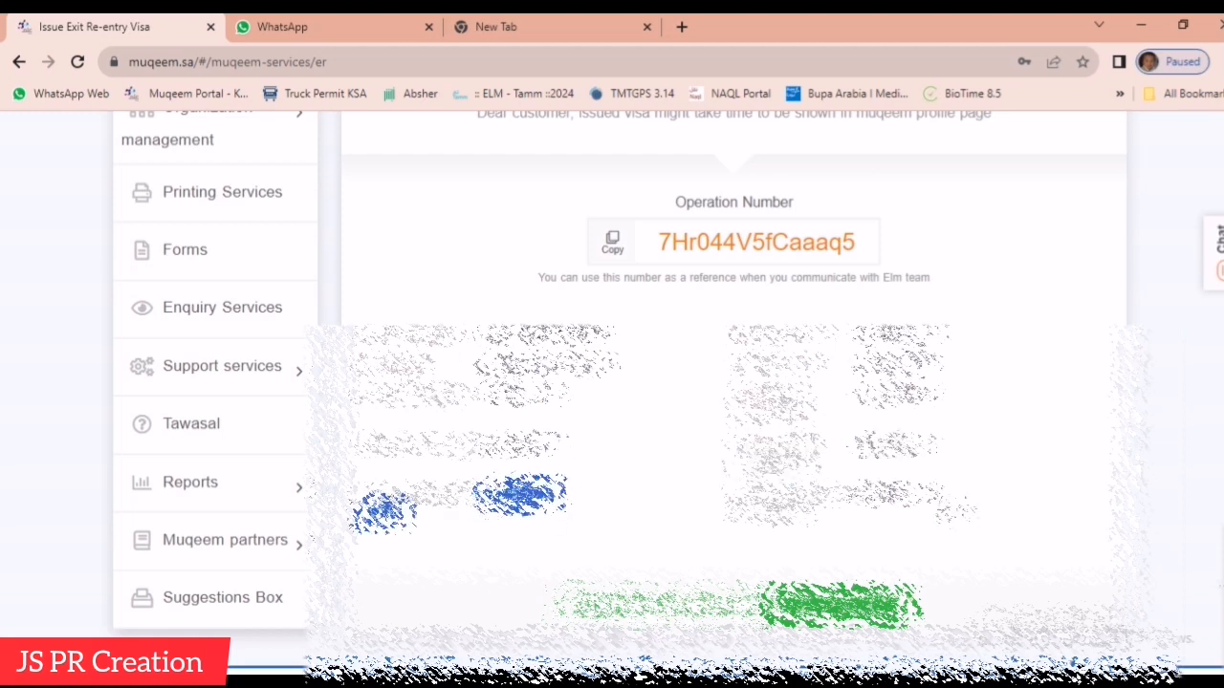
{"action": "left_click_drag", "start_coordinate": [951, 495], "coordinate": [847, 496]}
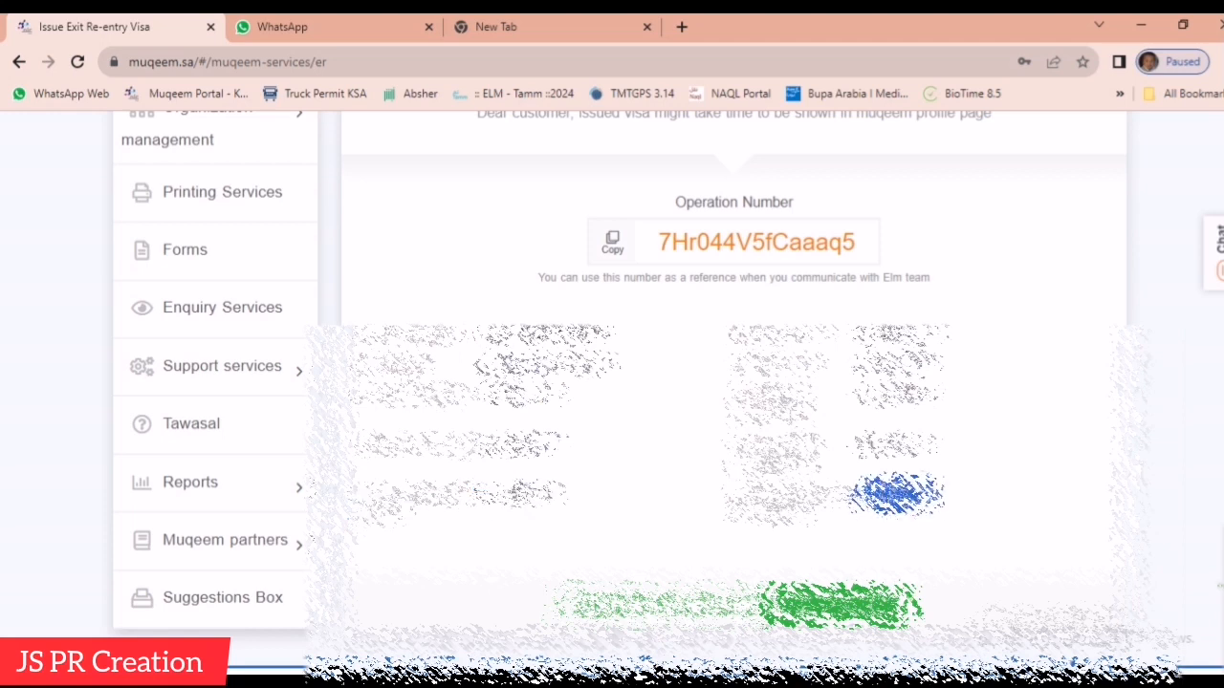
{"action": "left_click", "coordinate": [729, 510]}
{"action": "left_click_drag", "start_coordinate": [730, 509], "coordinate": [952, 507]}
{"action": "left_click", "coordinate": [914, 547]}
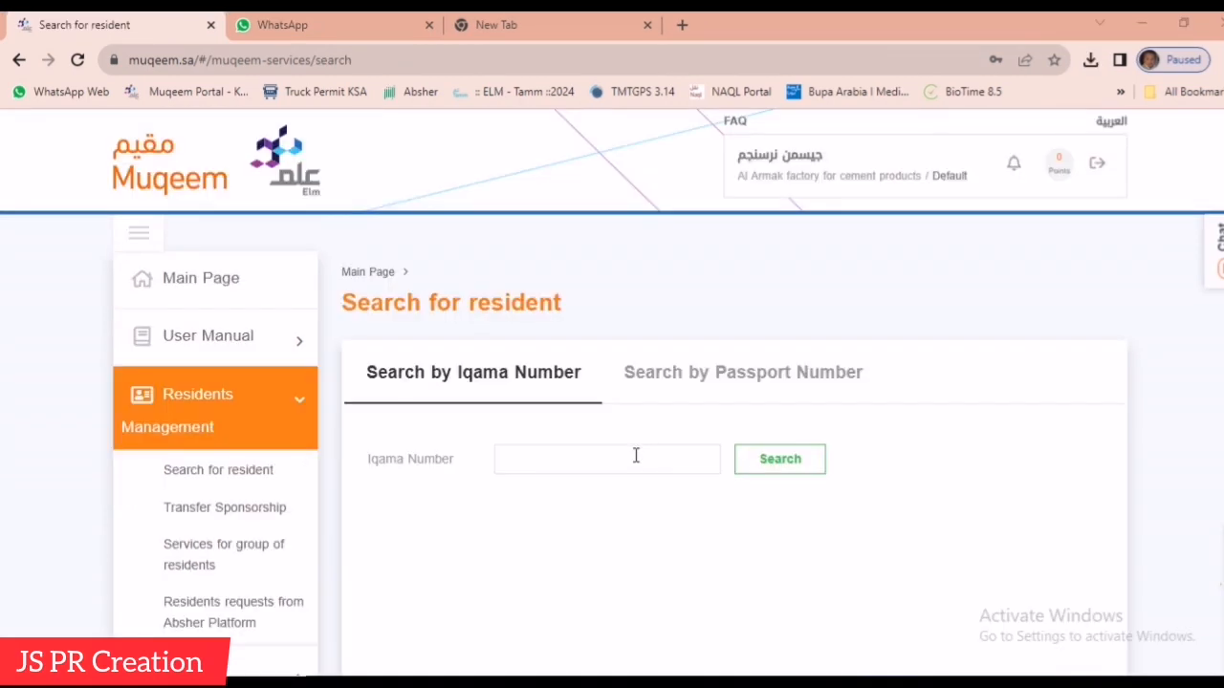
Search the resident again by Iqama number, show Gregorian dates, and open their information.
{"action": "left_click", "coordinate": [635, 456]}
{"action": "key", "text": "ctrl+v"}
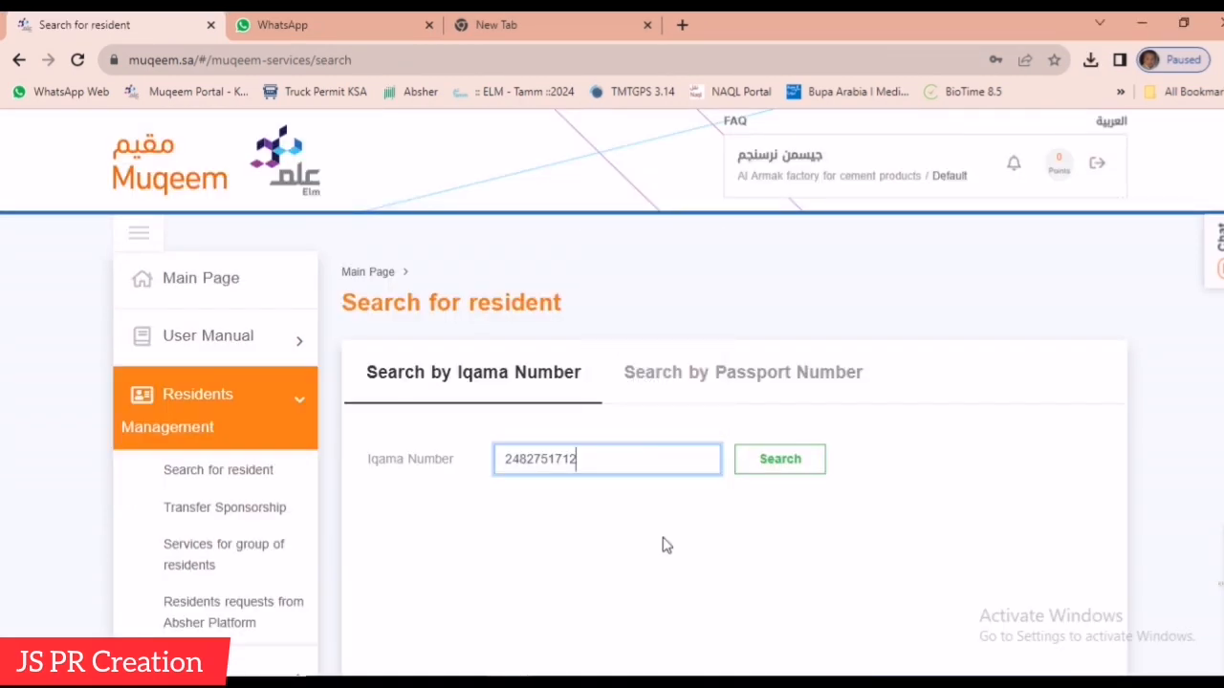
{"action": "left_click", "coordinate": [793, 460]}
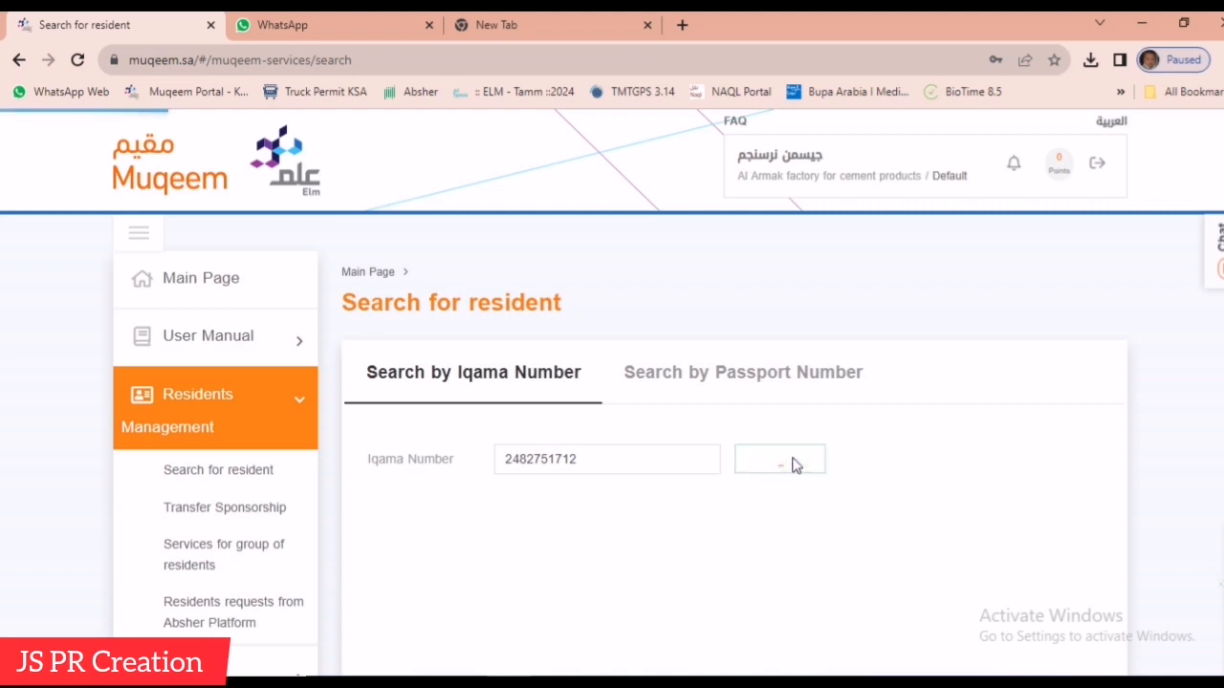
{"action": "scroll", "coordinate": [792, 461], "scroll_direction": "down", "scroll_amount": 3}
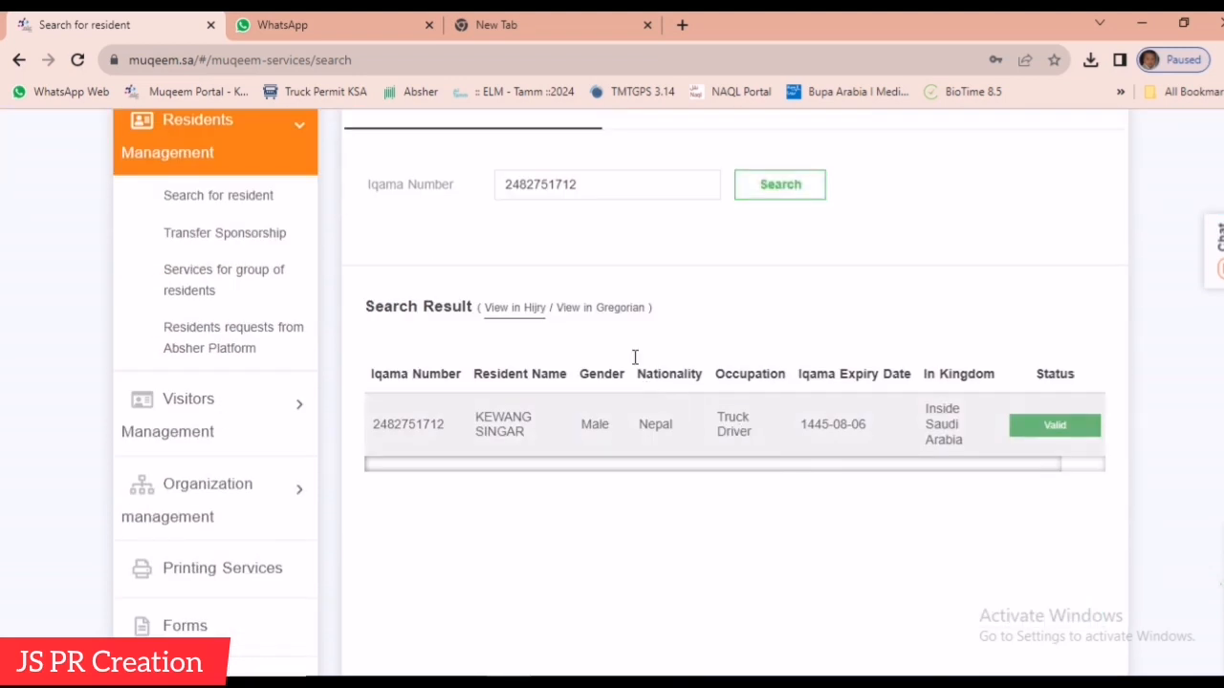
{"action": "left_click", "coordinate": [612, 310]}
{"action": "left_click_drag", "start_coordinate": [871, 468], "coordinate": [1041, 475]}
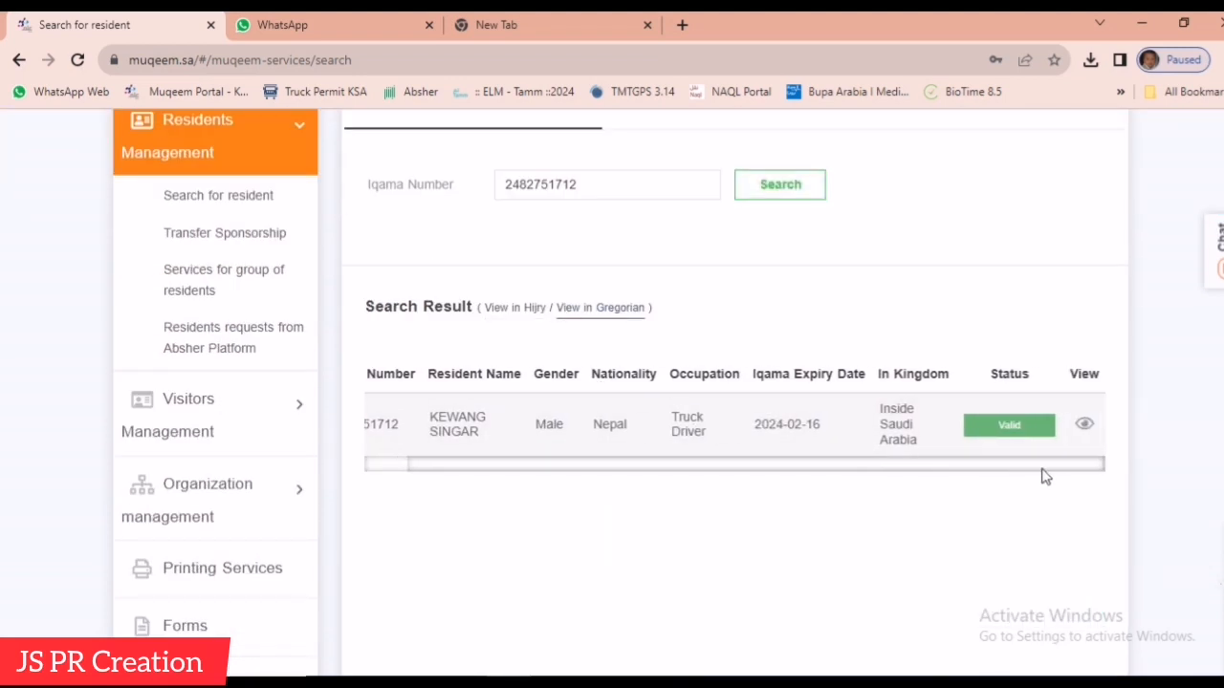
{"action": "left_click", "coordinate": [1087, 430]}
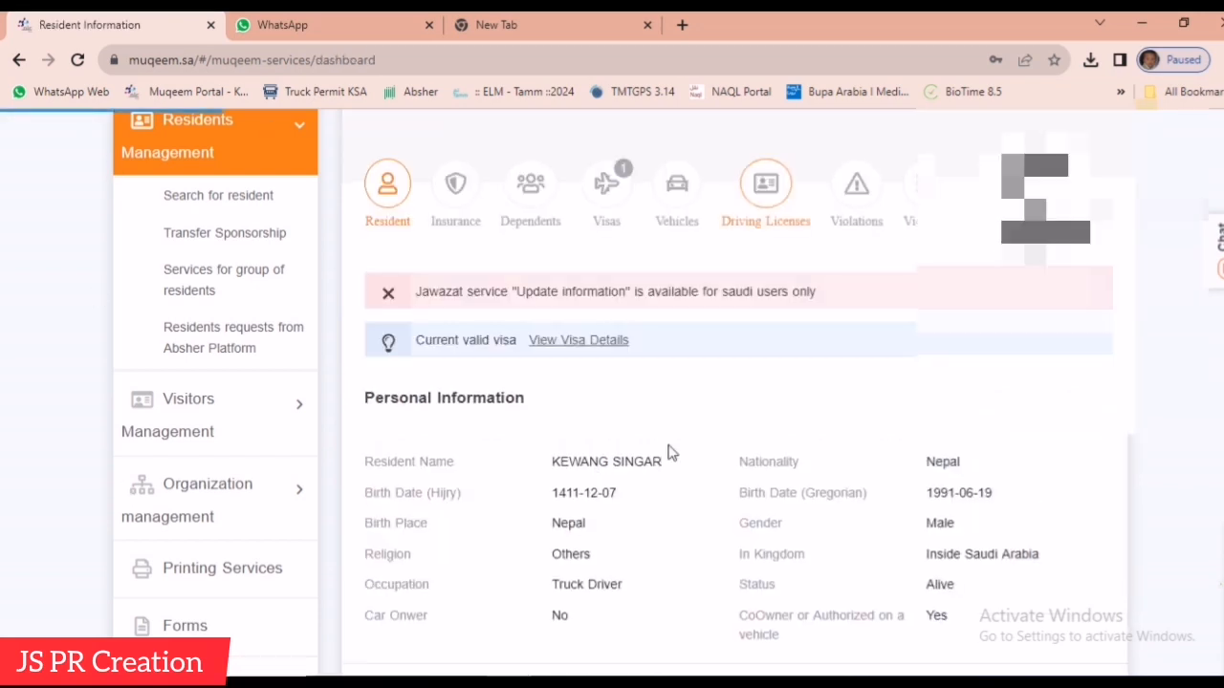
In the Visas tab in Gregorian, confirm the active 119-day Single visa, 2023-09-25 to 2023-12-24.
{"action": "scroll", "coordinate": [669, 450], "scroll_direction": "up", "scroll_amount": 1}
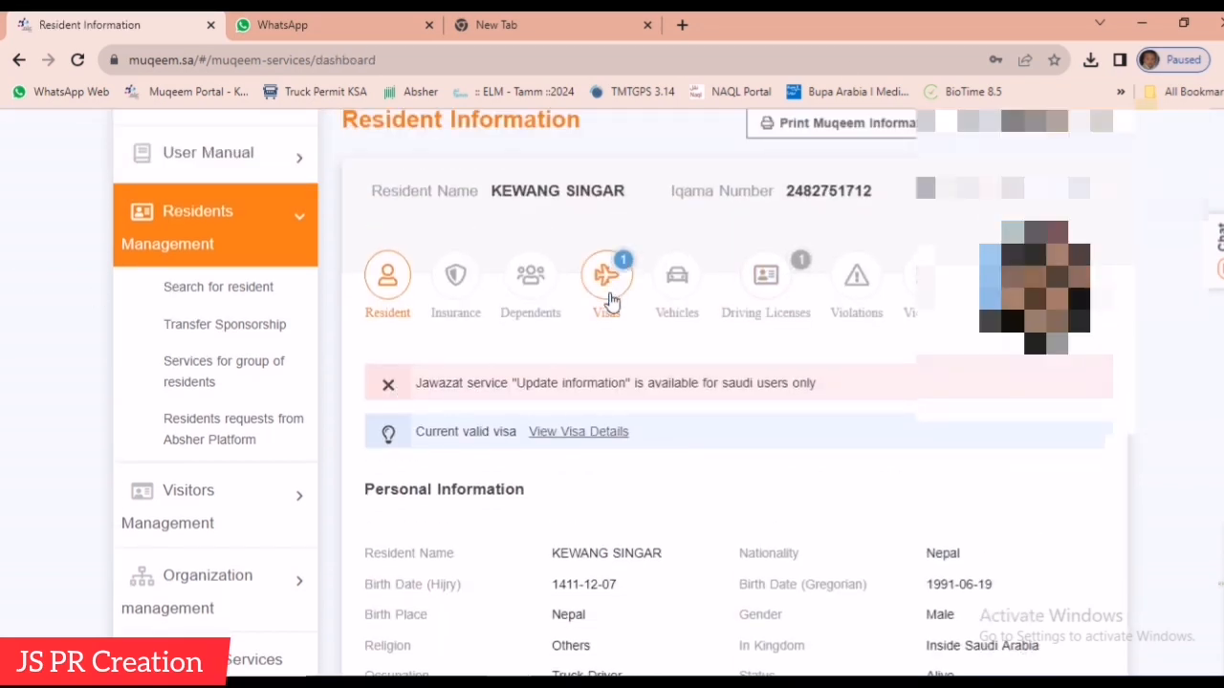
{"action": "left_click_drag", "start_coordinate": [590, 245], "coordinate": [638, 293]}
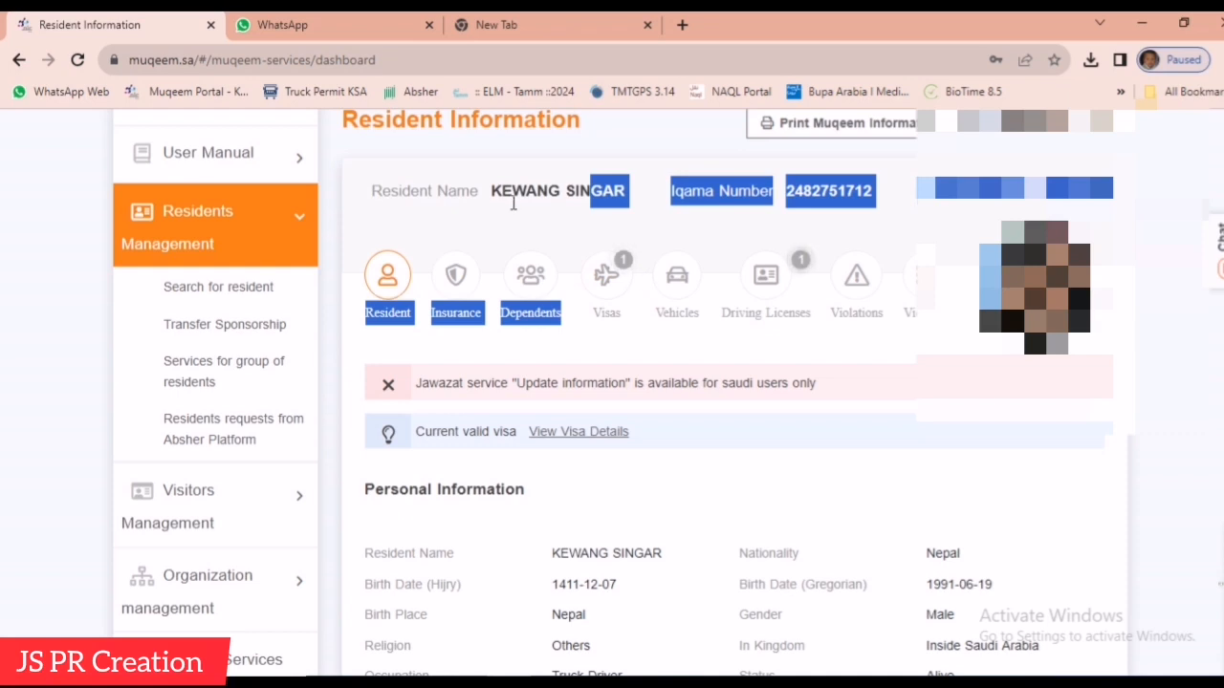
{"action": "left_click_drag", "start_coordinate": [492, 191], "coordinate": [626, 191]}
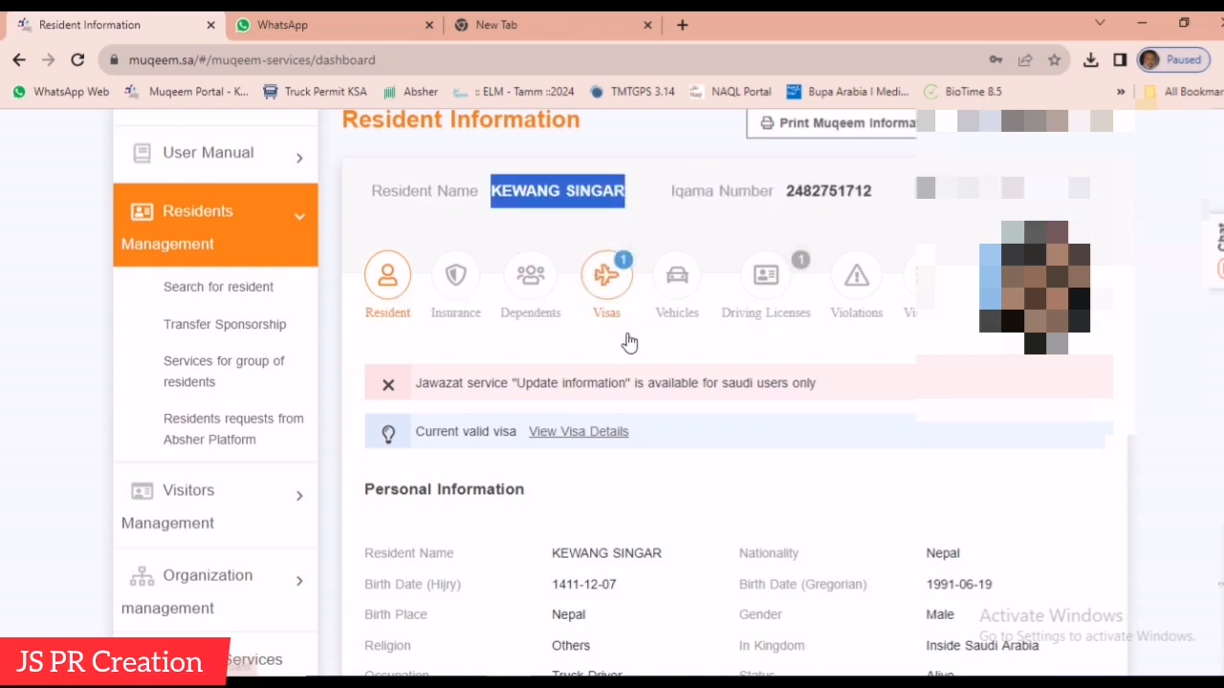
{"action": "left_click", "coordinate": [616, 285]}
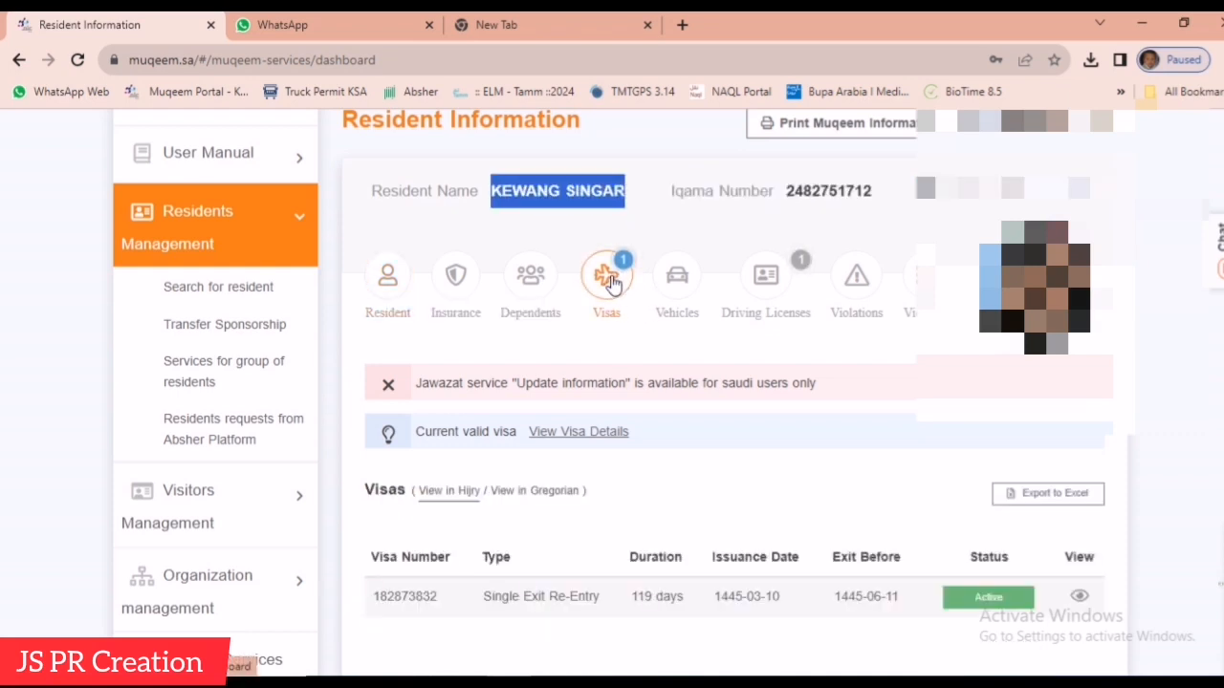
{"action": "left_click", "coordinate": [643, 336]}
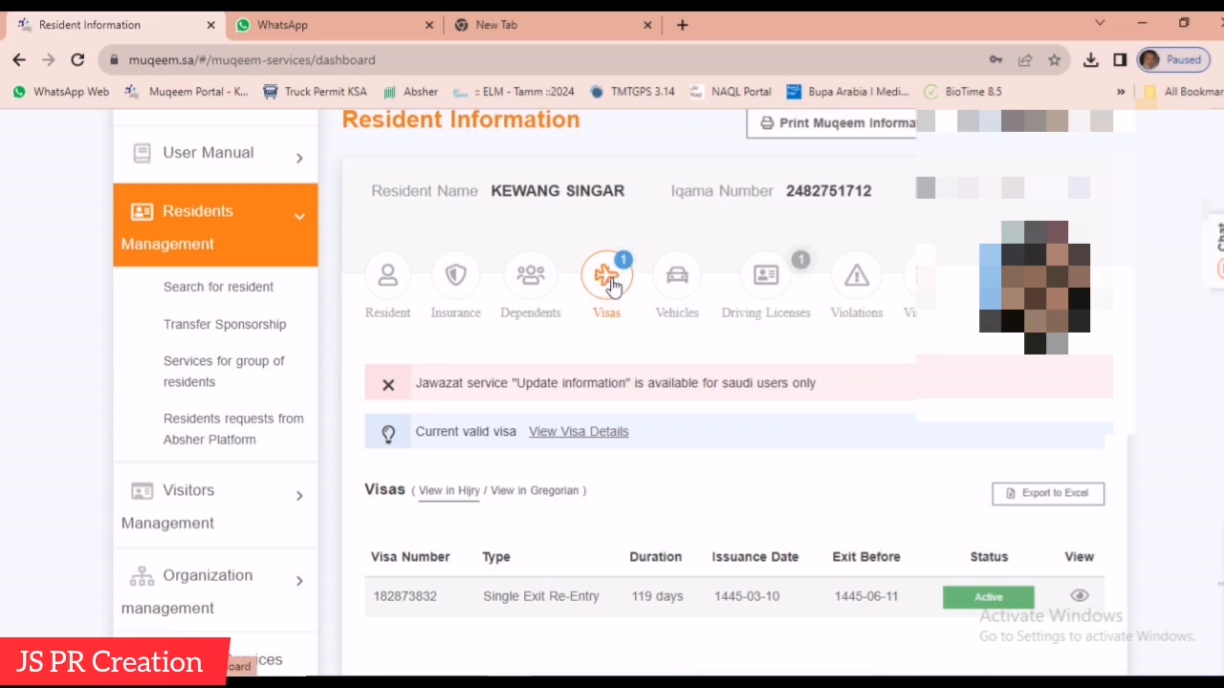
{"action": "scroll", "coordinate": [612, 285], "scroll_direction": "down", "scroll_amount": 2}
{"action": "left_click", "coordinate": [562, 307]}
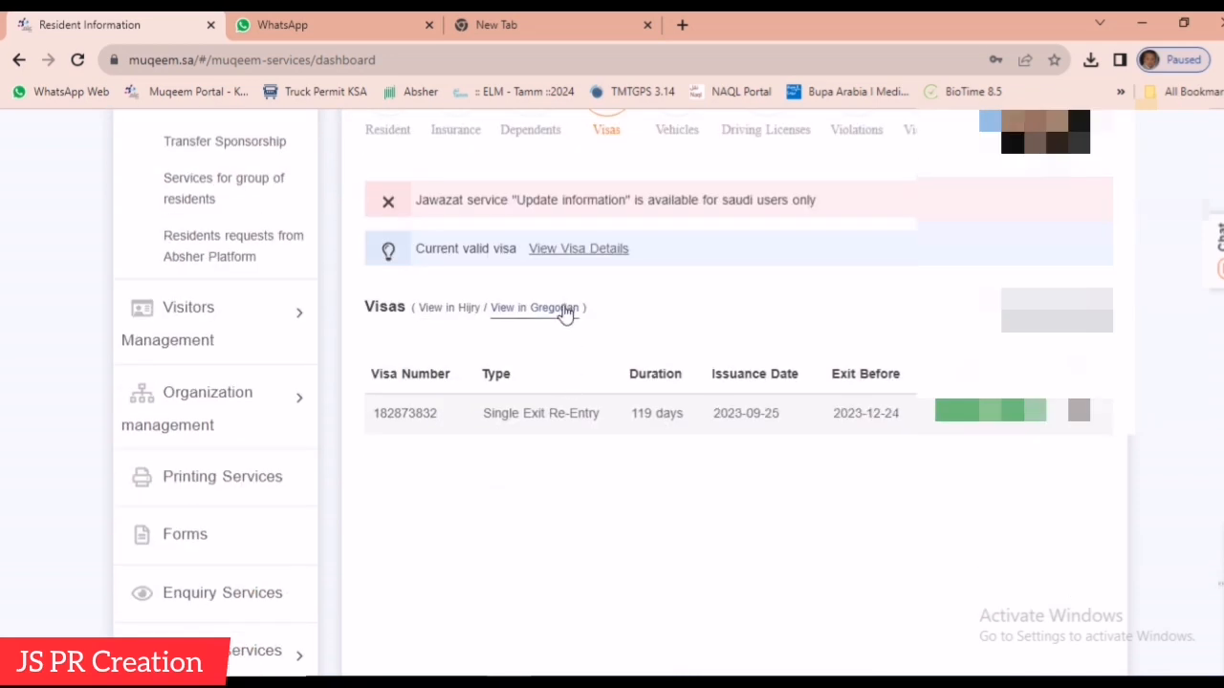
{"action": "triple_click", "coordinate": [635, 418]}
{"action": "left_click", "coordinate": [664, 536]}
{"action": "left_click_drag", "start_coordinate": [375, 418], "coordinate": [926, 423]}
{"action": "left_click", "coordinate": [717, 459]}
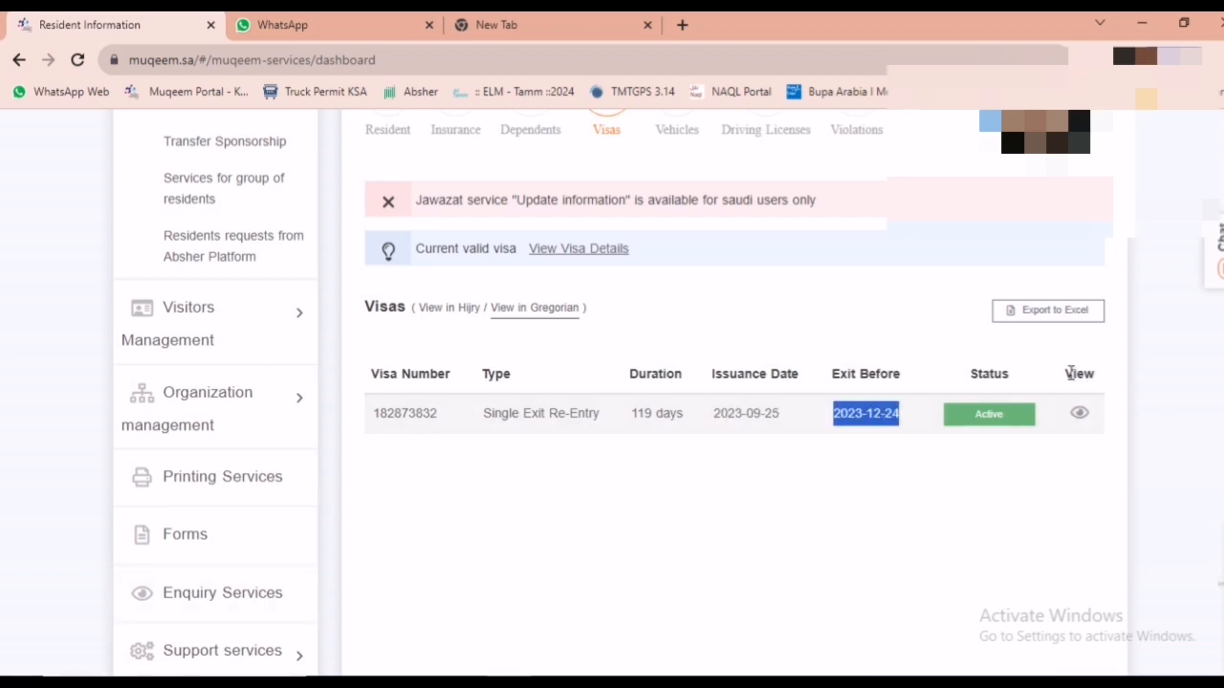
Open the visa's details and print it as the Electronic Exit Re-Entry Visa (Single) PDF.
{"action": "left_click", "coordinate": [1082, 416]}
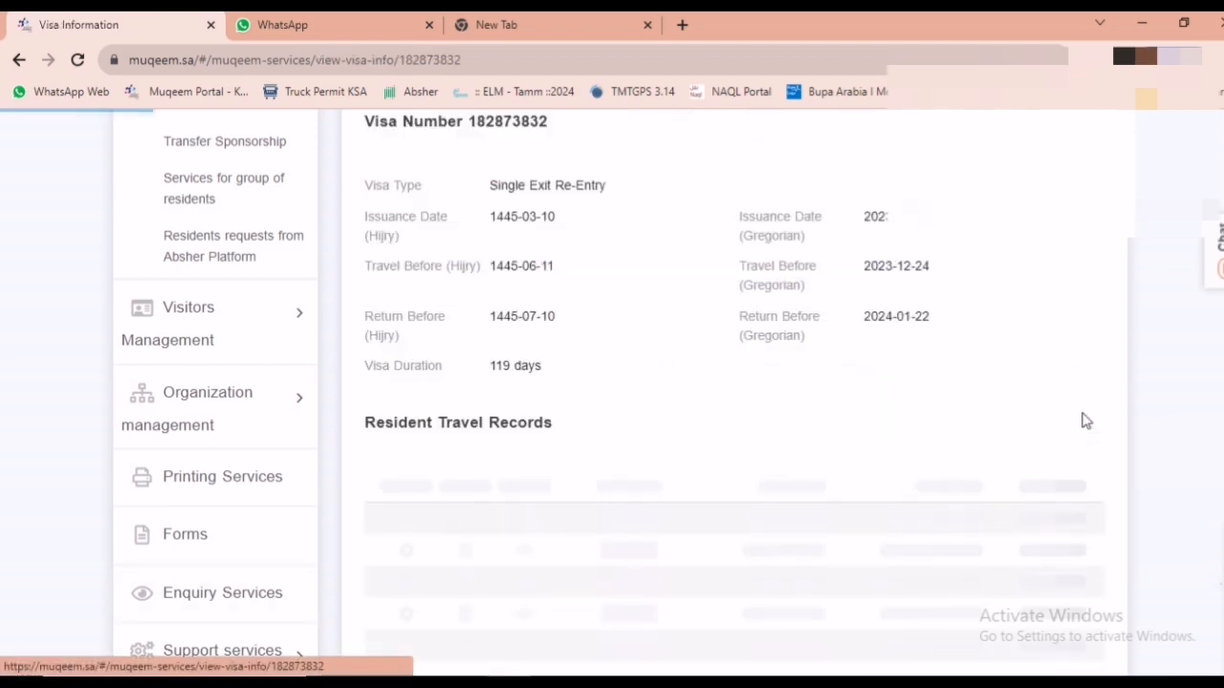
{"action": "scroll", "coordinate": [1086, 421], "scroll_direction": "up", "scroll_amount": 2}
{"action": "scroll", "coordinate": [1081, 418], "scroll_direction": "up", "scroll_amount": 2}
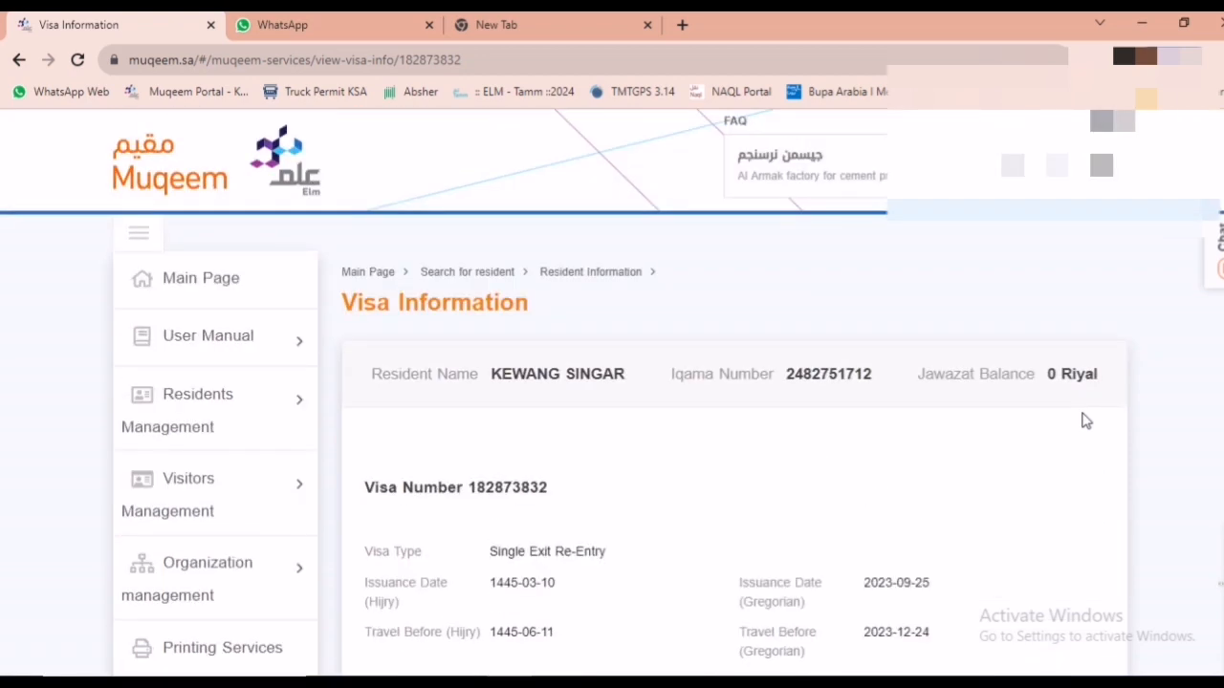
{"action": "scroll", "coordinate": [1082, 417], "scroll_direction": "down", "scroll_amount": 5}
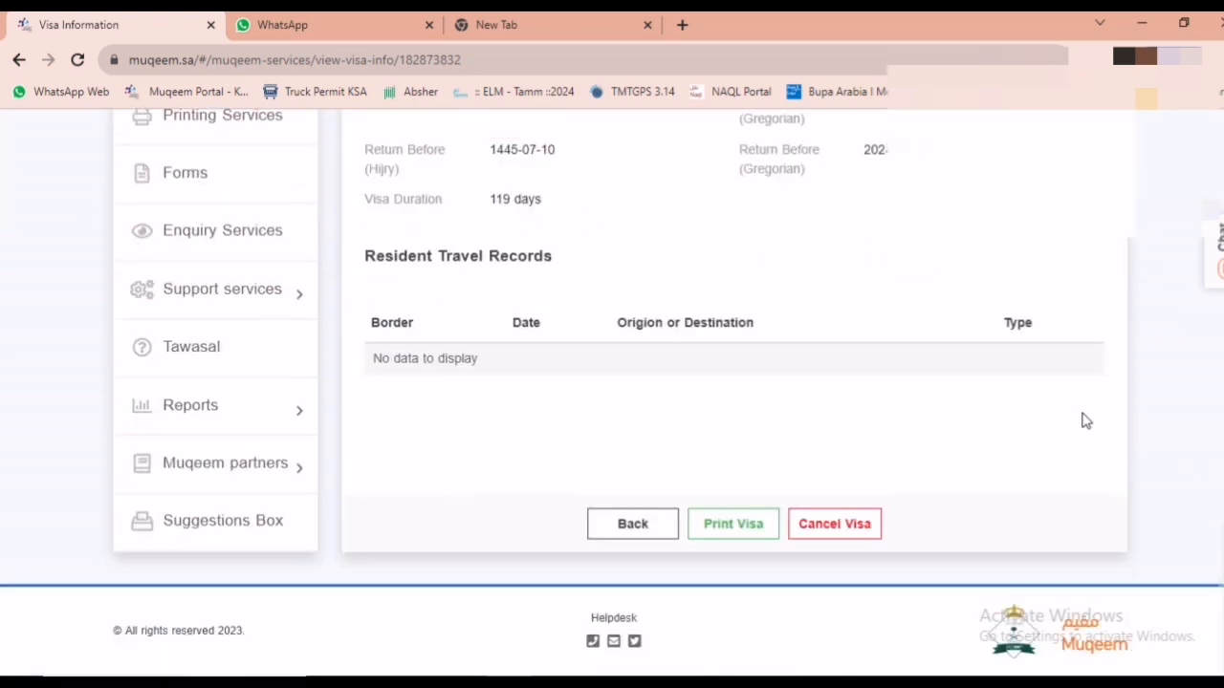
{"action": "left_click", "coordinate": [748, 534]}
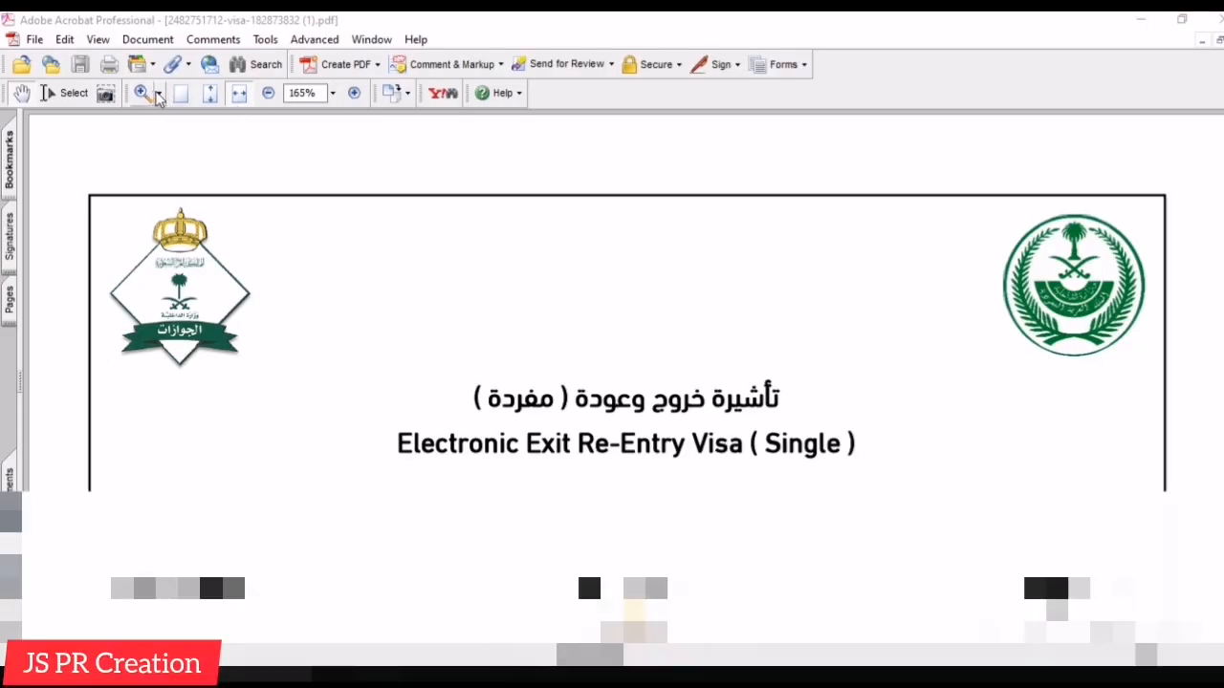
Zoom the visa PDF out step by step through 100% and 75% to 66.67%.
{"action": "left_click", "coordinate": [159, 94]}
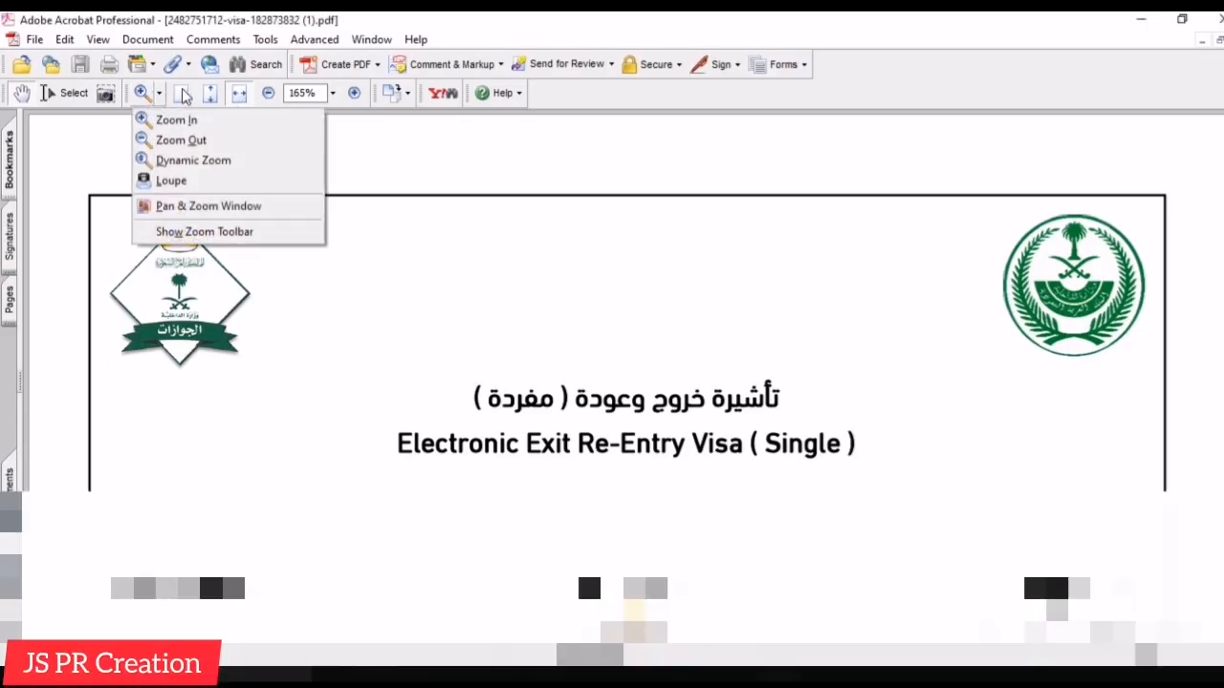
{"action": "left_click", "coordinate": [268, 94]}
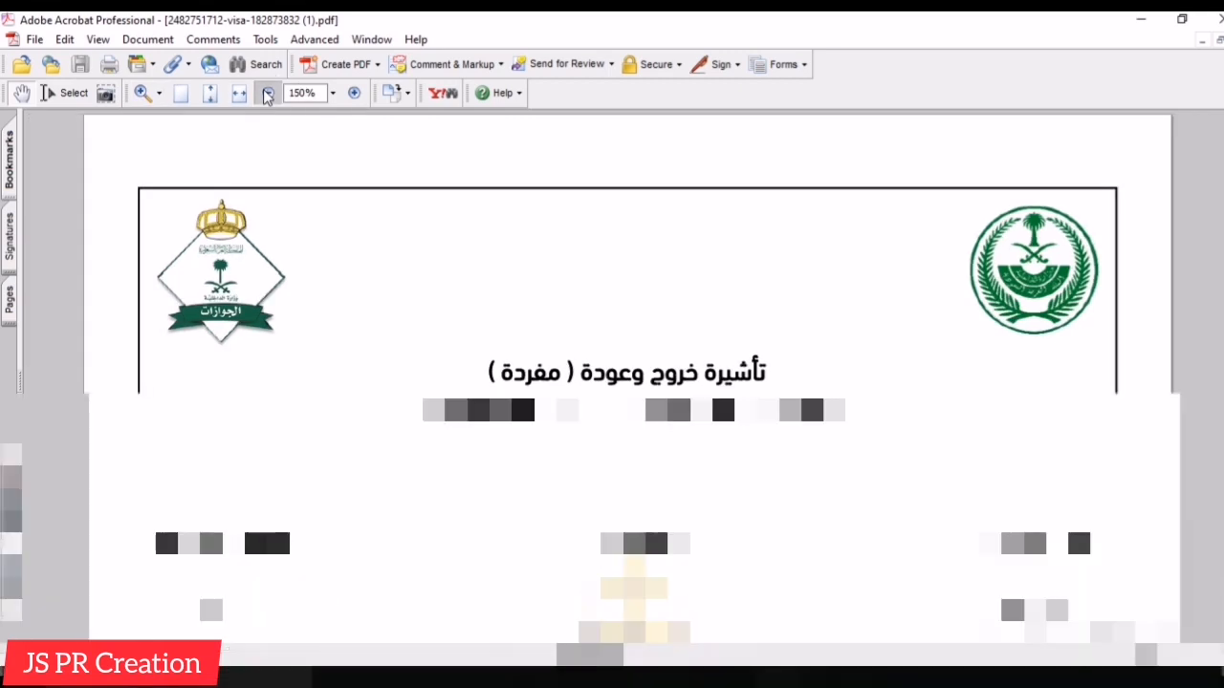
{"action": "left_click", "coordinate": [267, 94]}
{"action": "left_click", "coordinate": [268, 93]}
{"action": "left_click", "coordinate": [268, 94]}
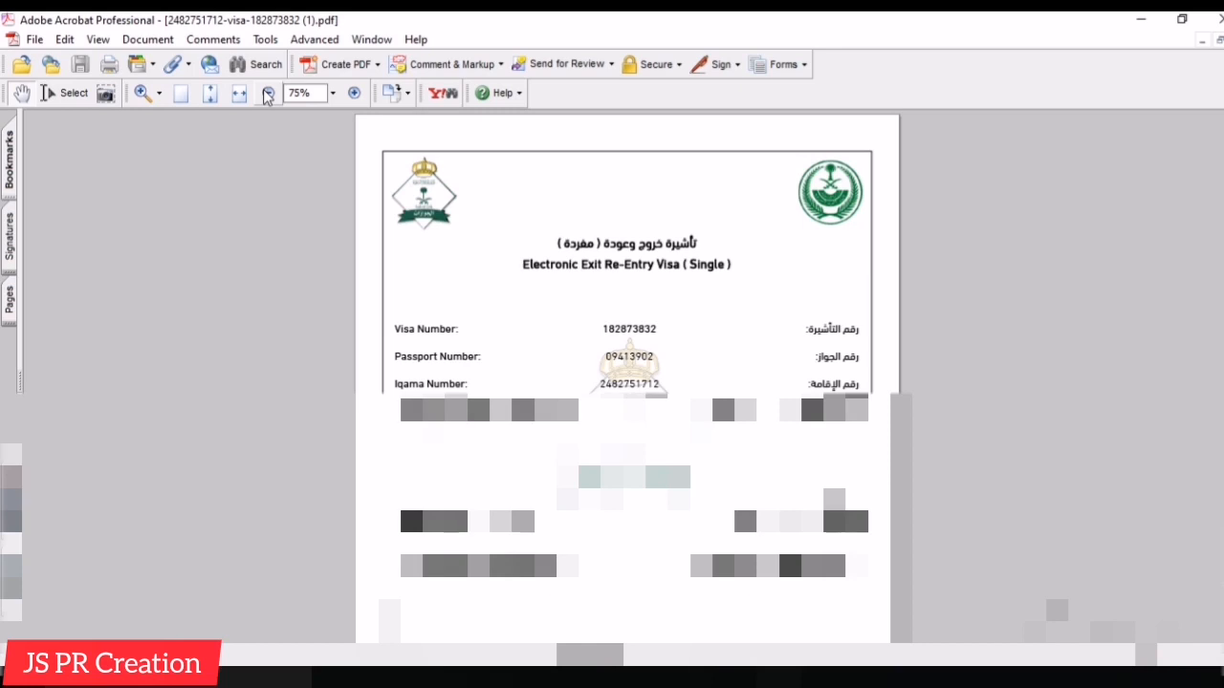
{"action": "left_click", "coordinate": [267, 94]}
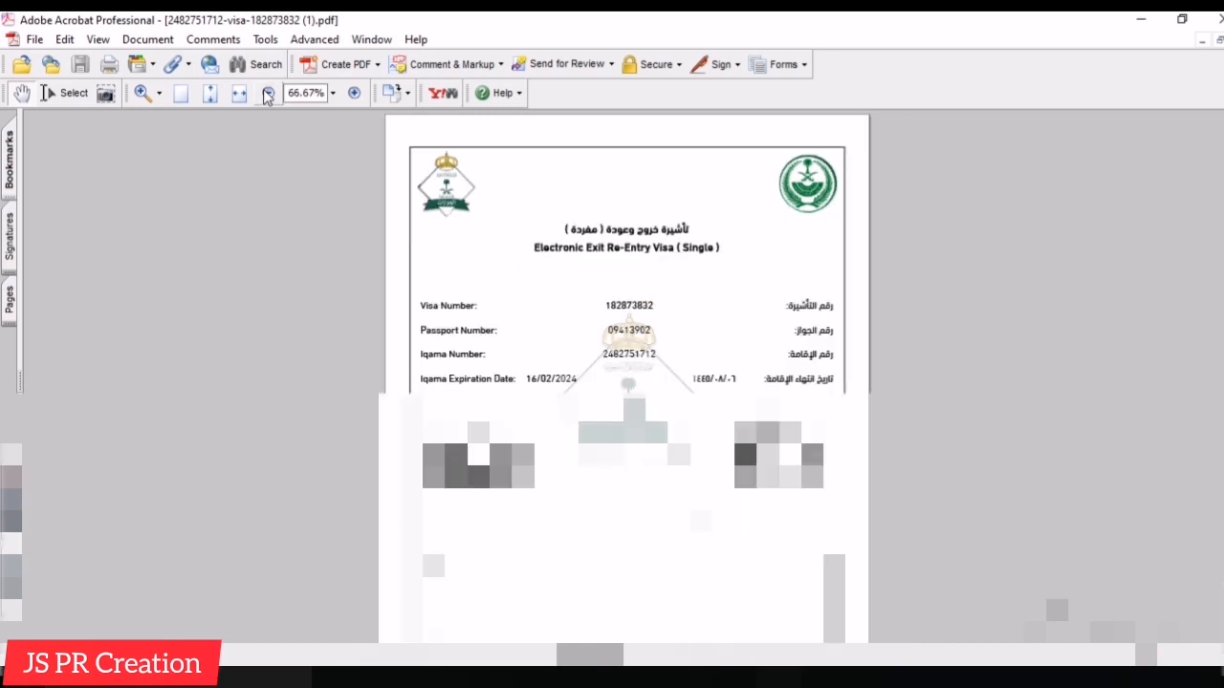